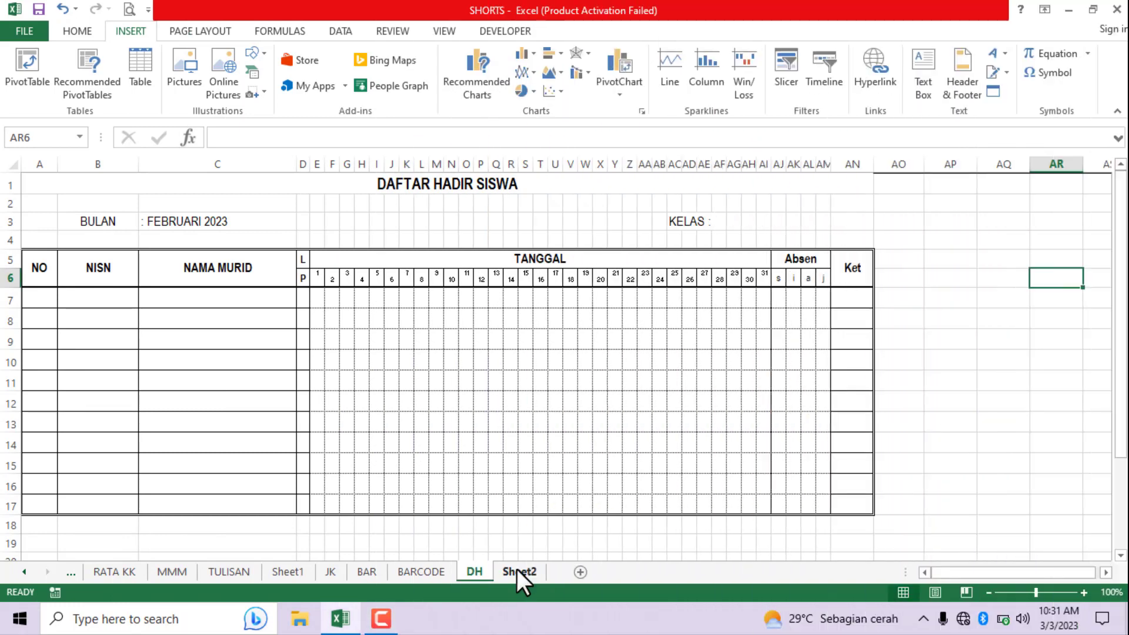
# Switch to the empty Sheet2 worksheet once the channel intro finishes
pyautogui.click(517, 569)
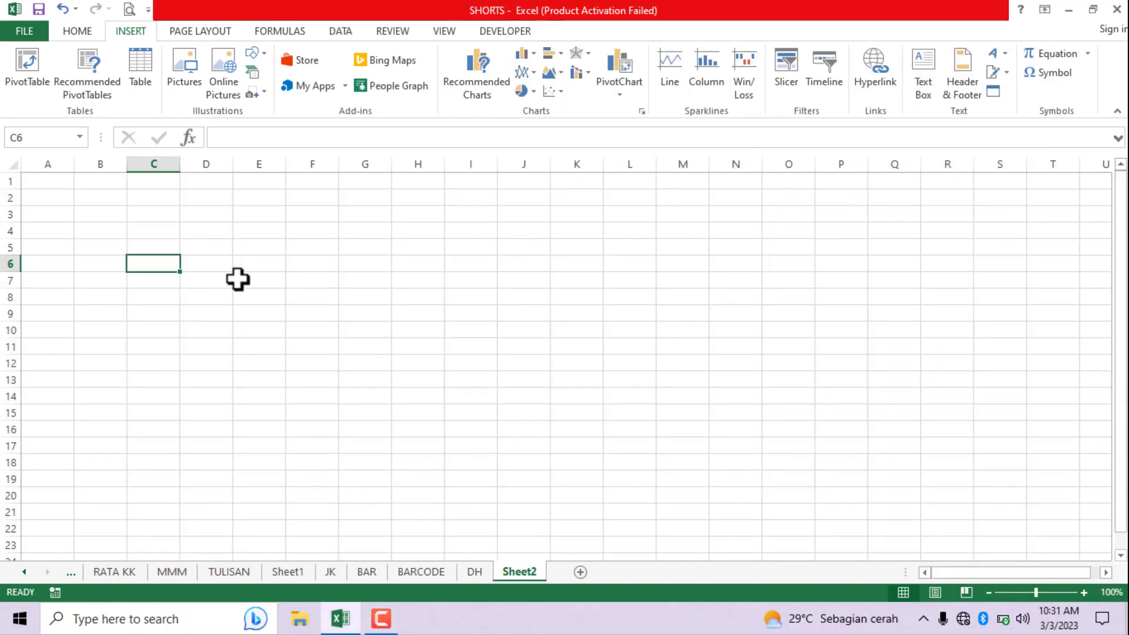
# Type the title DAFTAR HADIR SISWA into cell A1
pyautogui.click(59, 183)
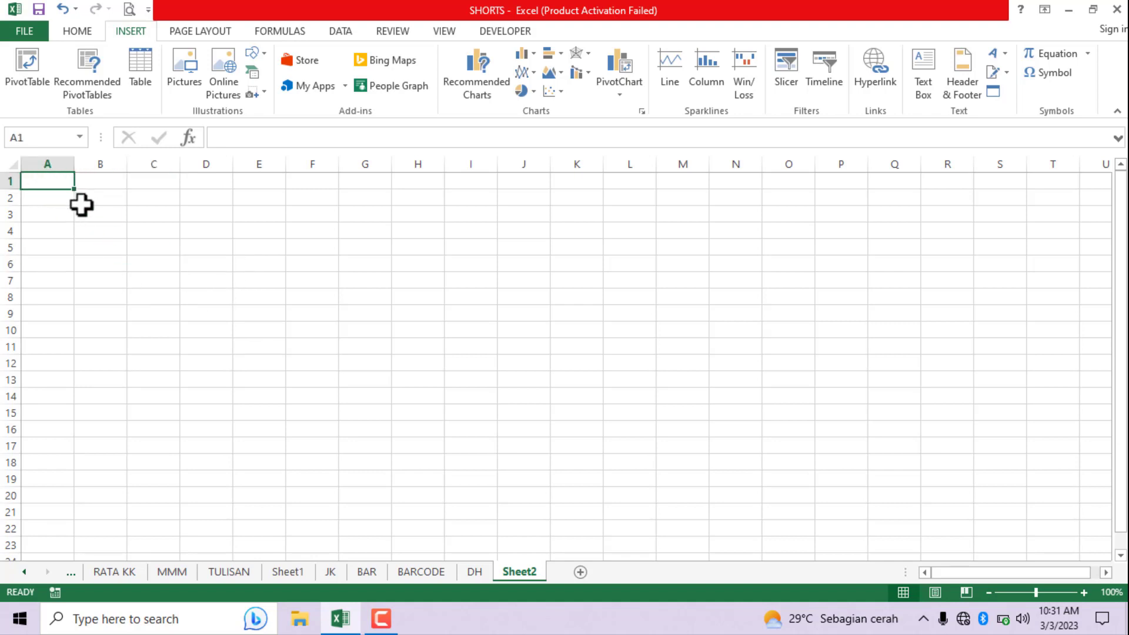
pyautogui.write('DA')
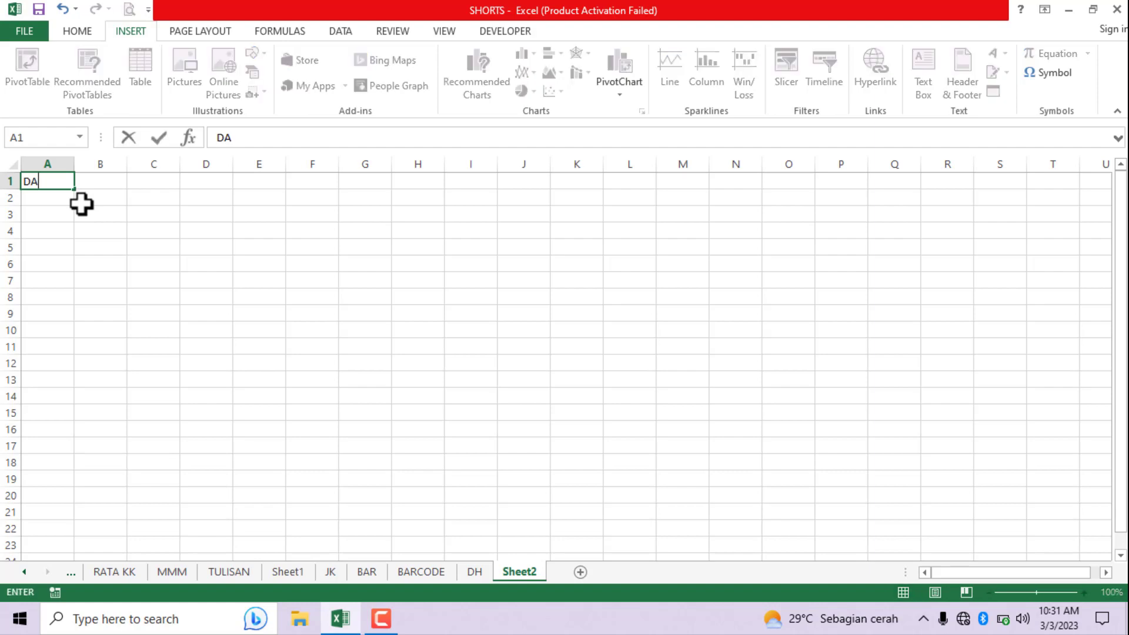
pyautogui.write('FTAR HADIR SISWA')
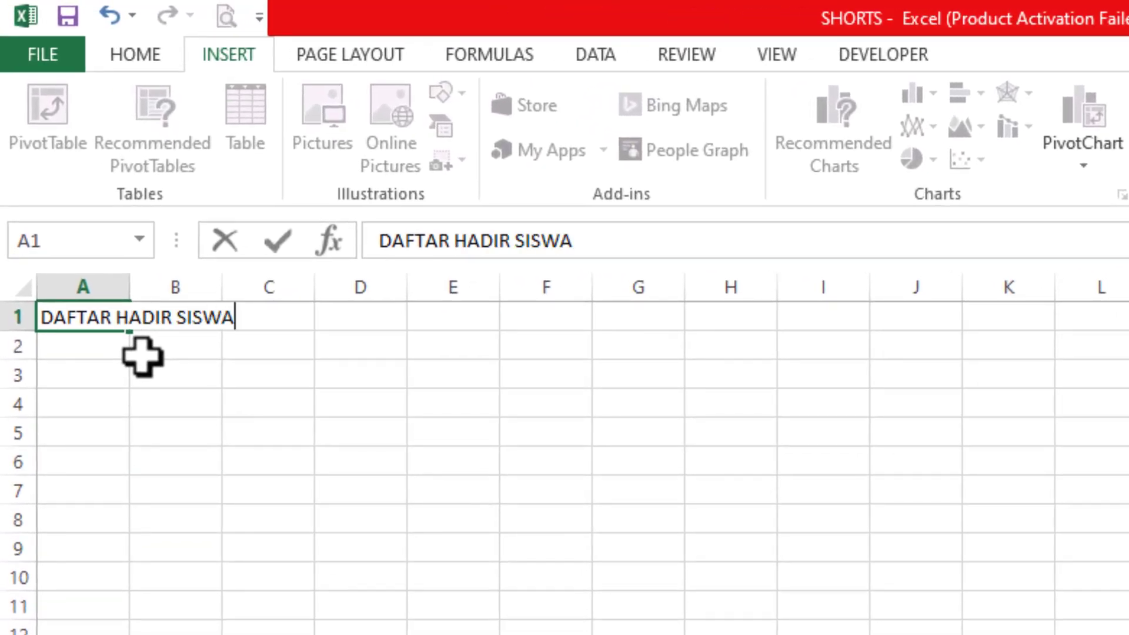
pyautogui.click(88, 394)
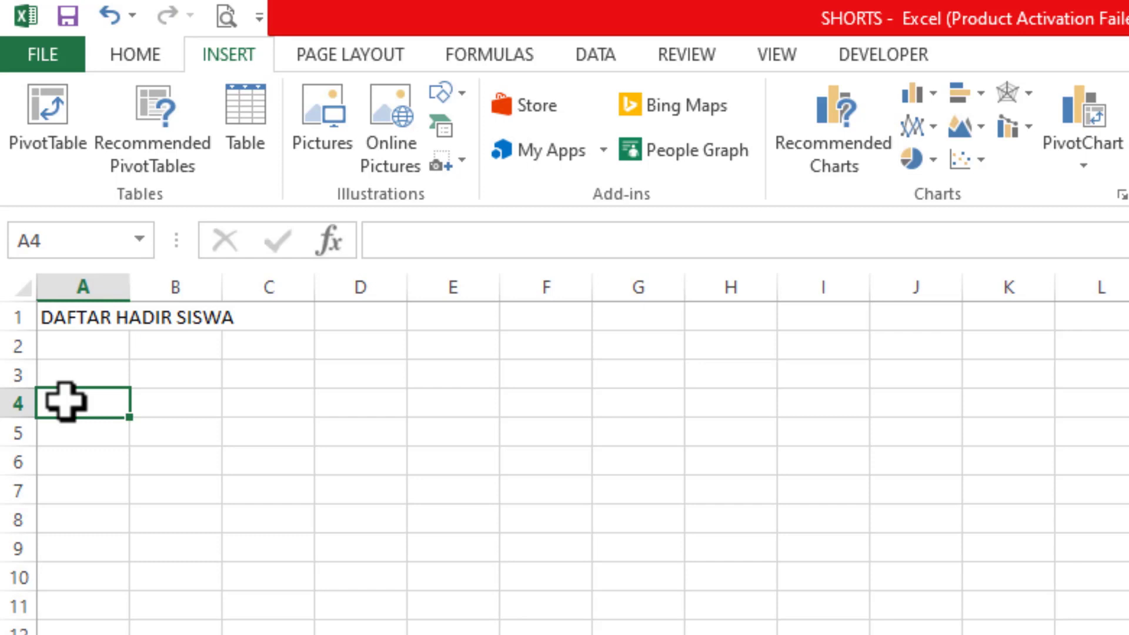
# Enter headers NO, NISN and NAMA SISWA in A4:C4 and widen column C
pyautogui.write('NO')
pyautogui.press('Tab')
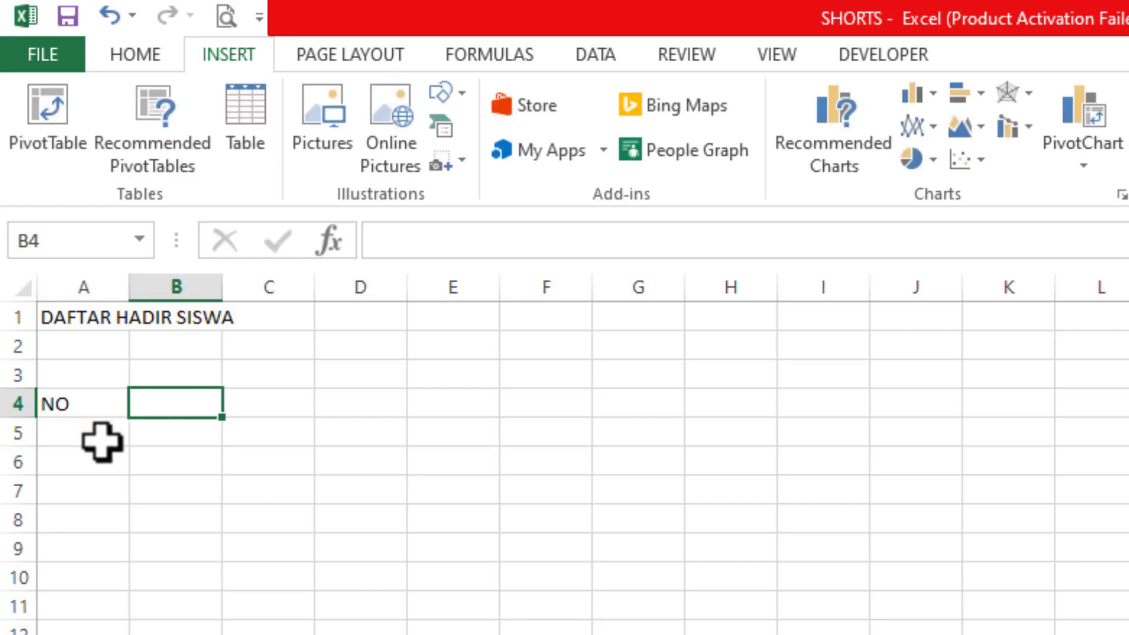
pyautogui.write('NISN')
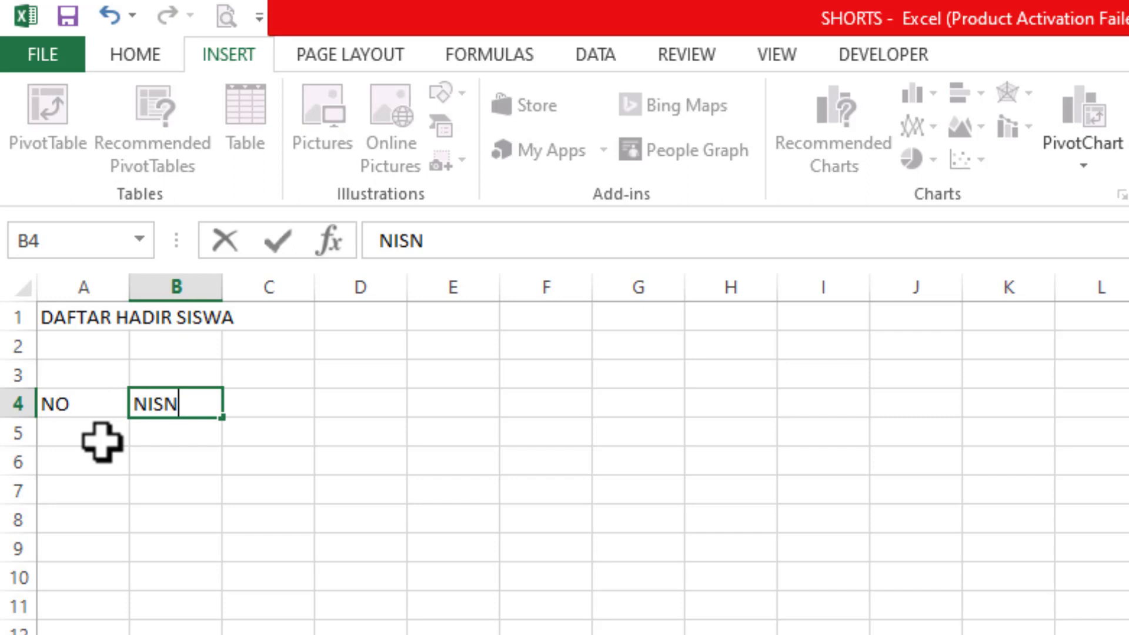
pyautogui.press('Tab')
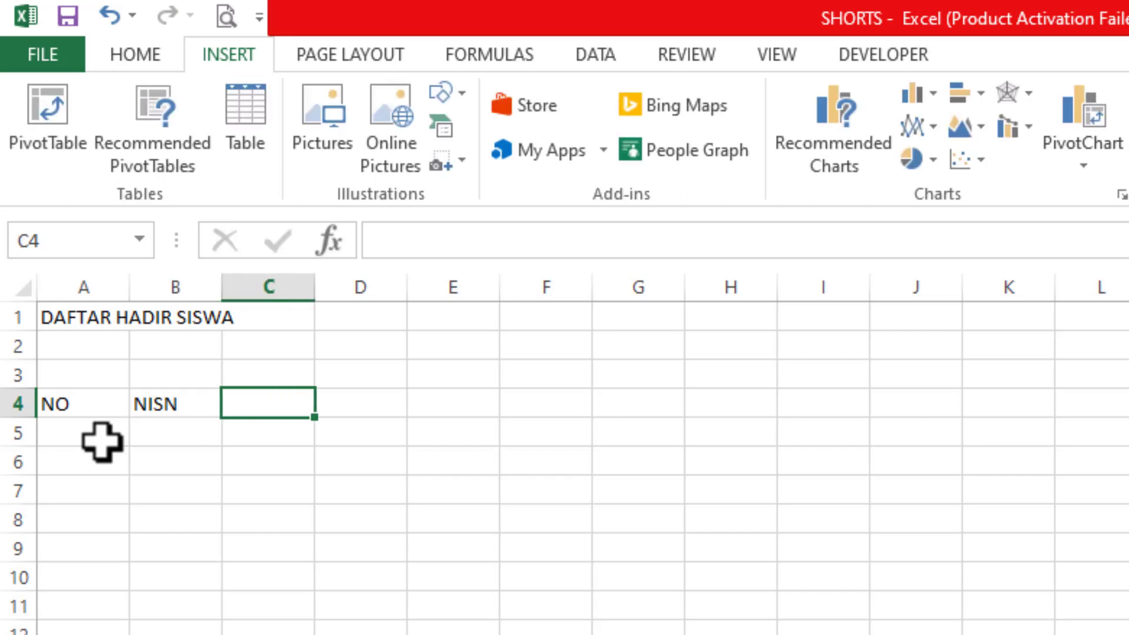
pyautogui.write('NAMA SISWA')
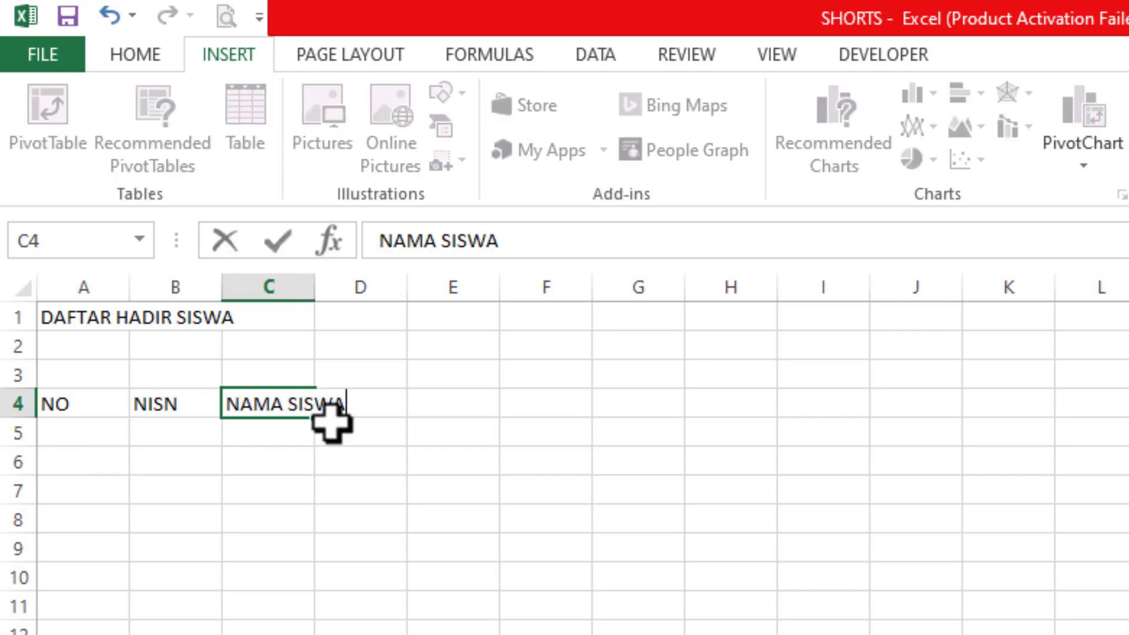
pyautogui.click(313, 282)
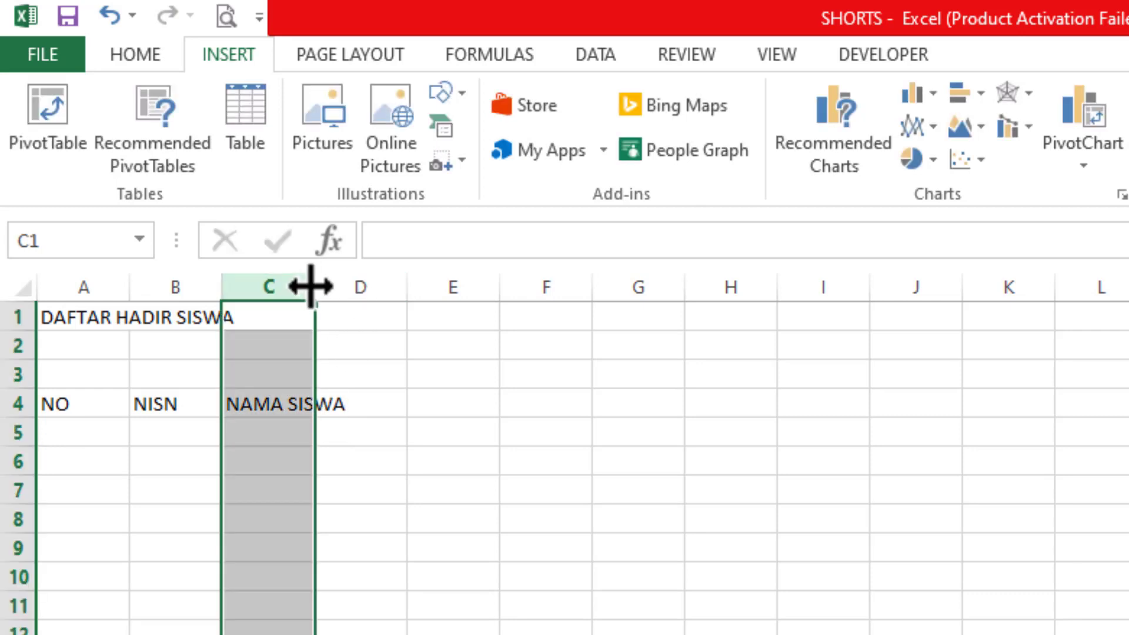
pyautogui.moveTo(314, 287); pyautogui.dragTo(412, 287)
# Enter L in D4, P in D5 and TANGGAL in E4
pyautogui.click(438, 405)
pyautogui.write('L')
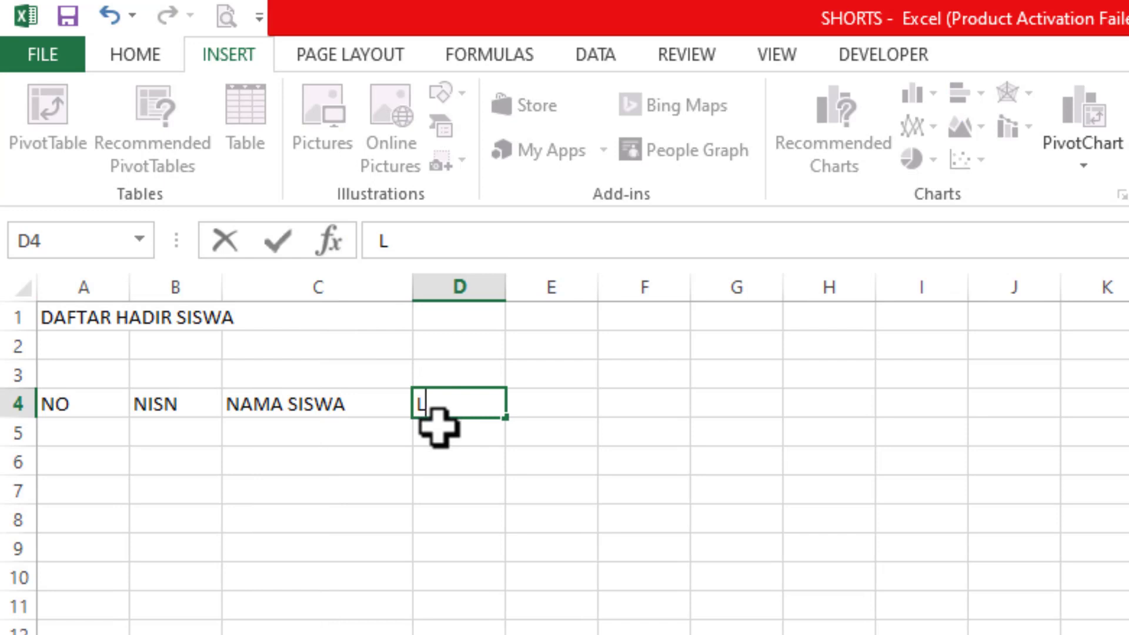
pyautogui.press('Return')
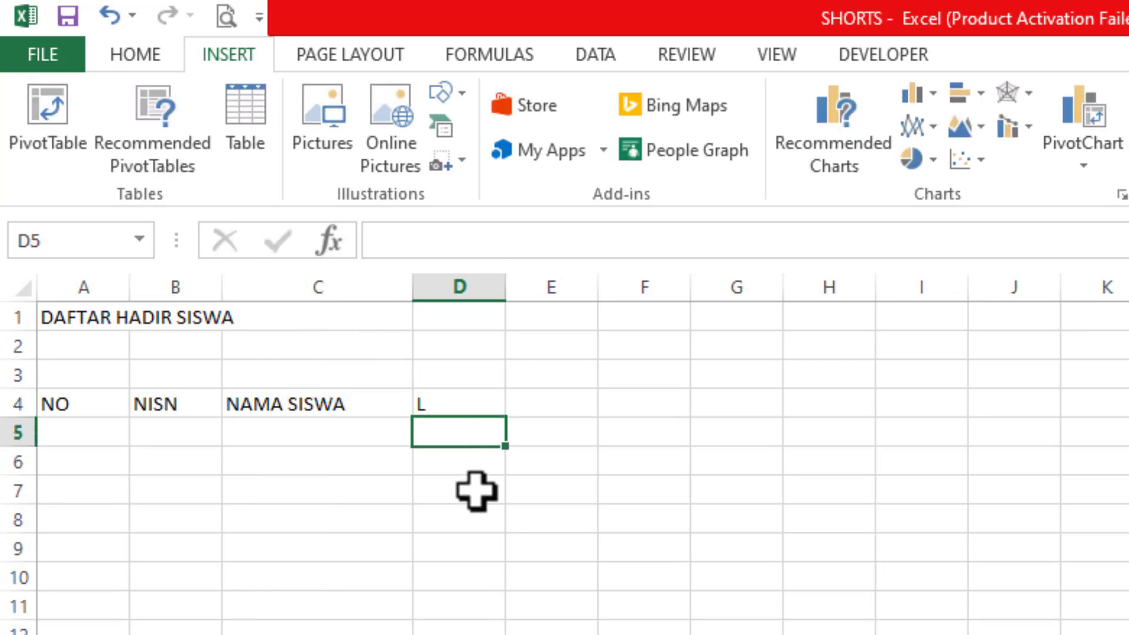
pyautogui.write('P')
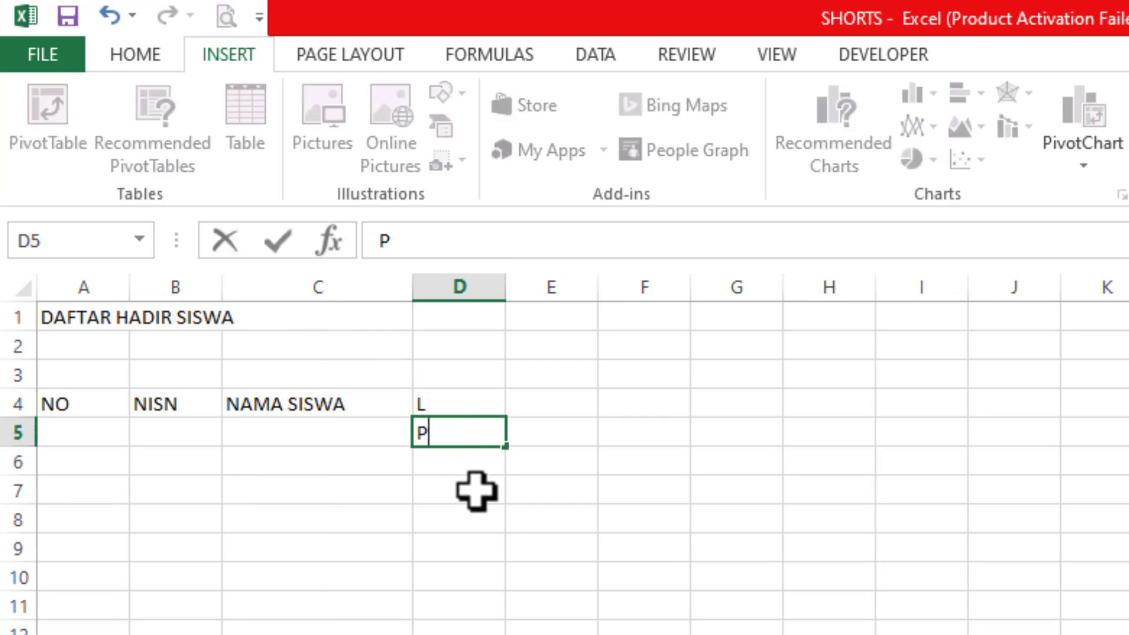
pyautogui.click(476, 490)
pyautogui.click(543, 407)
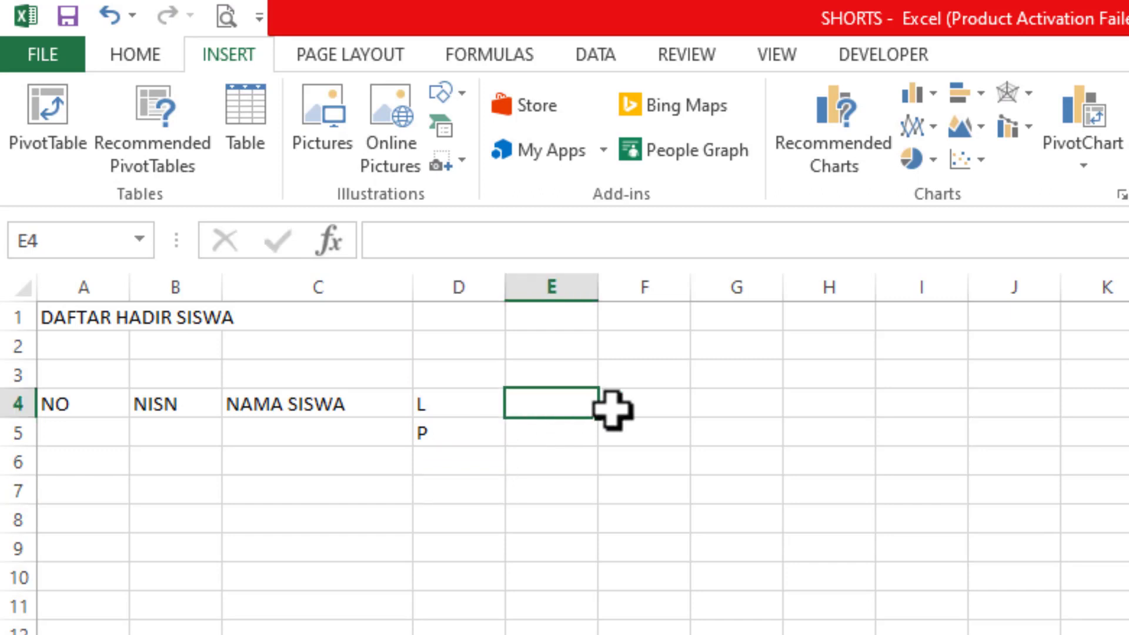
pyautogui.write('TANGGAL')
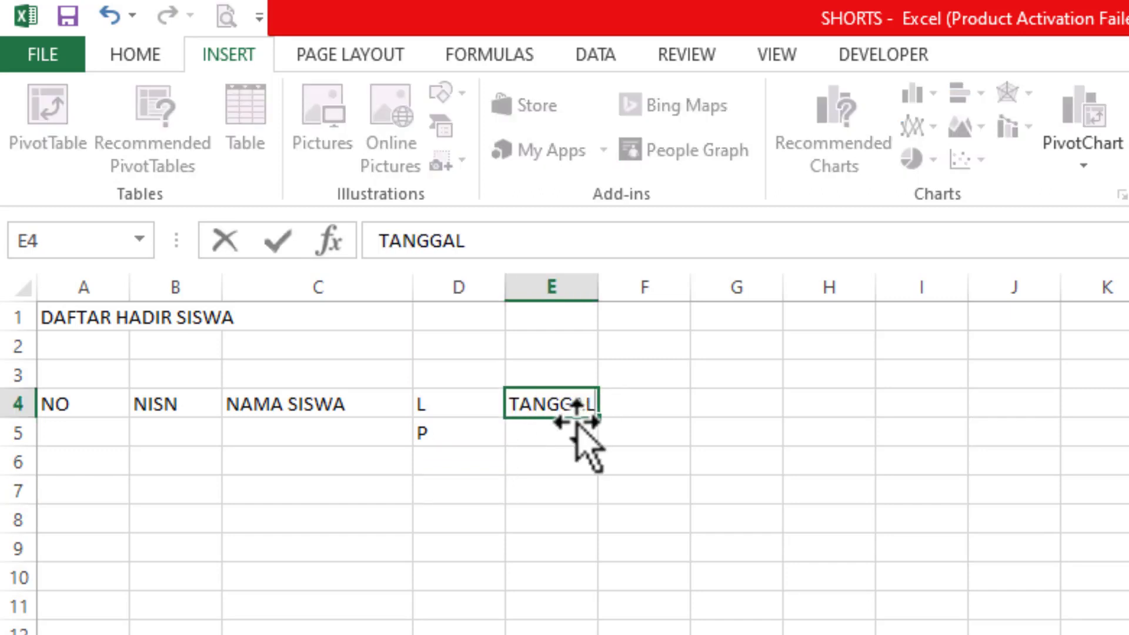
pyautogui.click(548, 424)
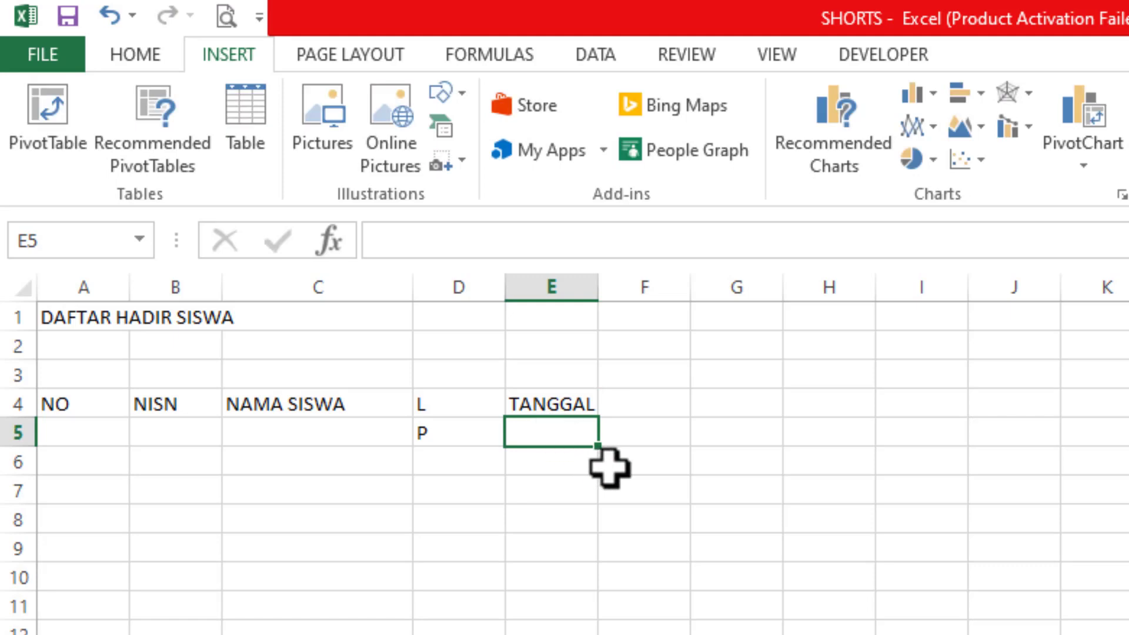
# Enter days 1, 2, 3 in E5:G5 and fill the series through 10 in N5
pyautogui.write('1')
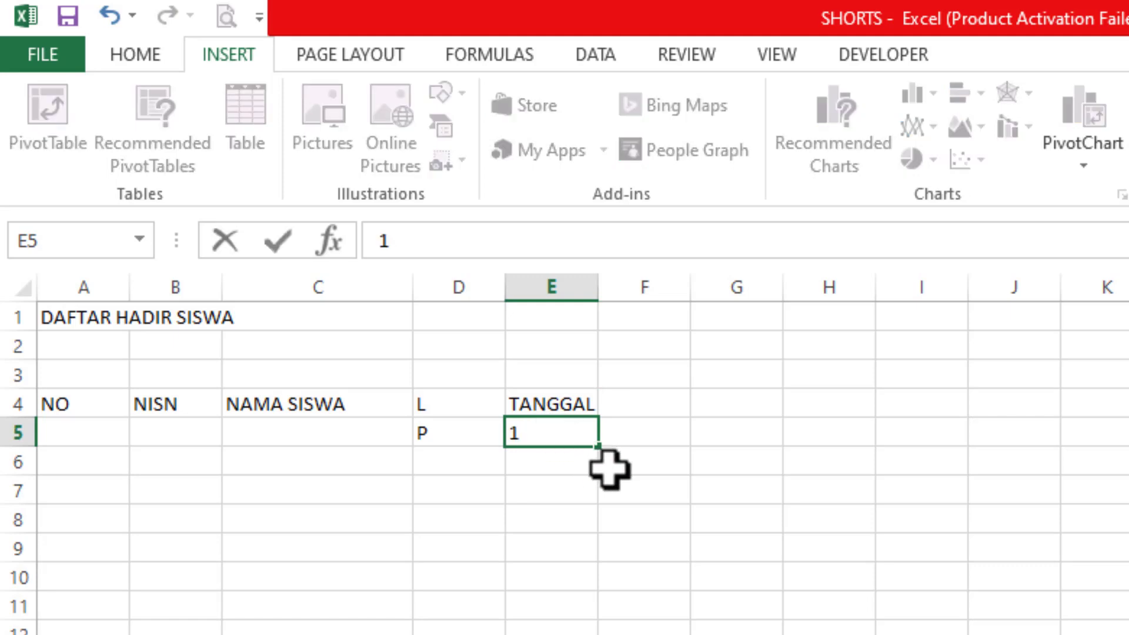
pyautogui.press('Tab')
pyautogui.write('2')
pyautogui.press('Tab')
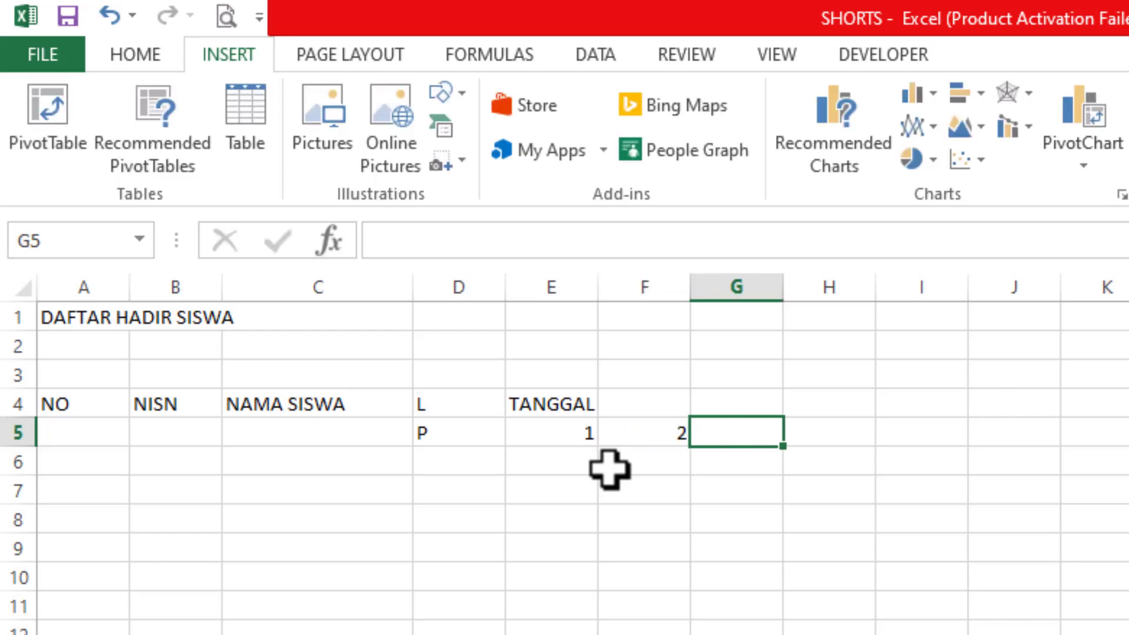
pyautogui.write('3')
pyautogui.press('Tab')
pyautogui.moveTo(535, 438); pyautogui.dragTo(756, 434)
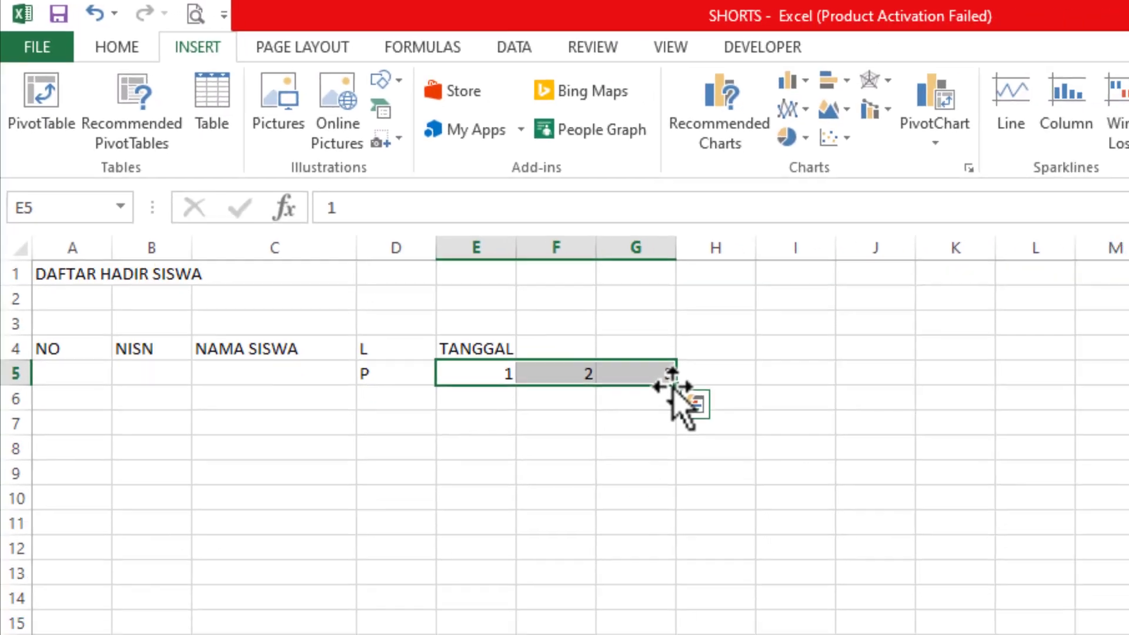
pyautogui.moveTo(675, 385); pyautogui.dragTo(824, 257)
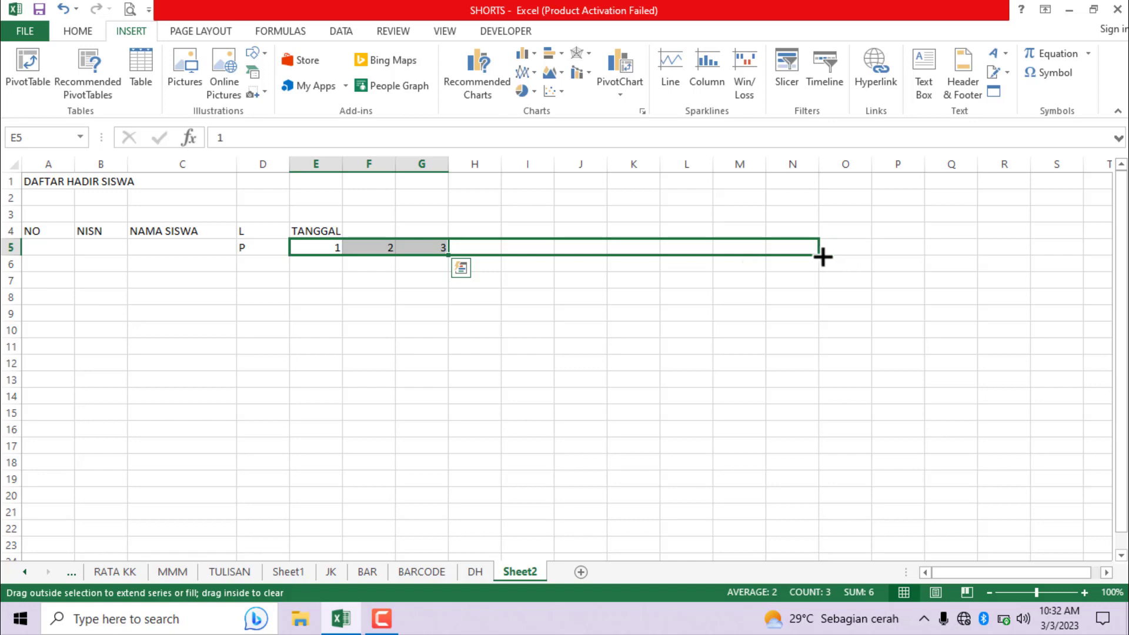
pyautogui.moveTo(822, 257); pyautogui.dragTo(821, 256)
# Continue the day numbers from 11 through 25 across O5:AC5
pyautogui.click(798, 154)
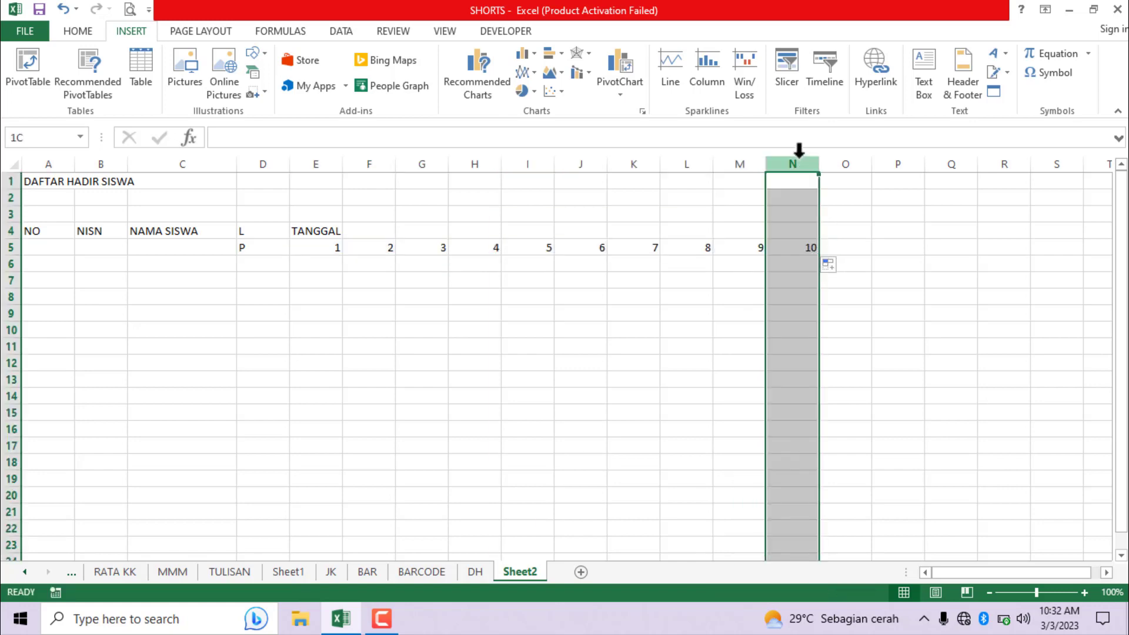
pyautogui.moveTo(798, 152)
pyautogui.mouseDown()
pyautogui.moveTo(322, 189)
pyautogui.moveTo(314, 162)
pyautogui.mouseUp()
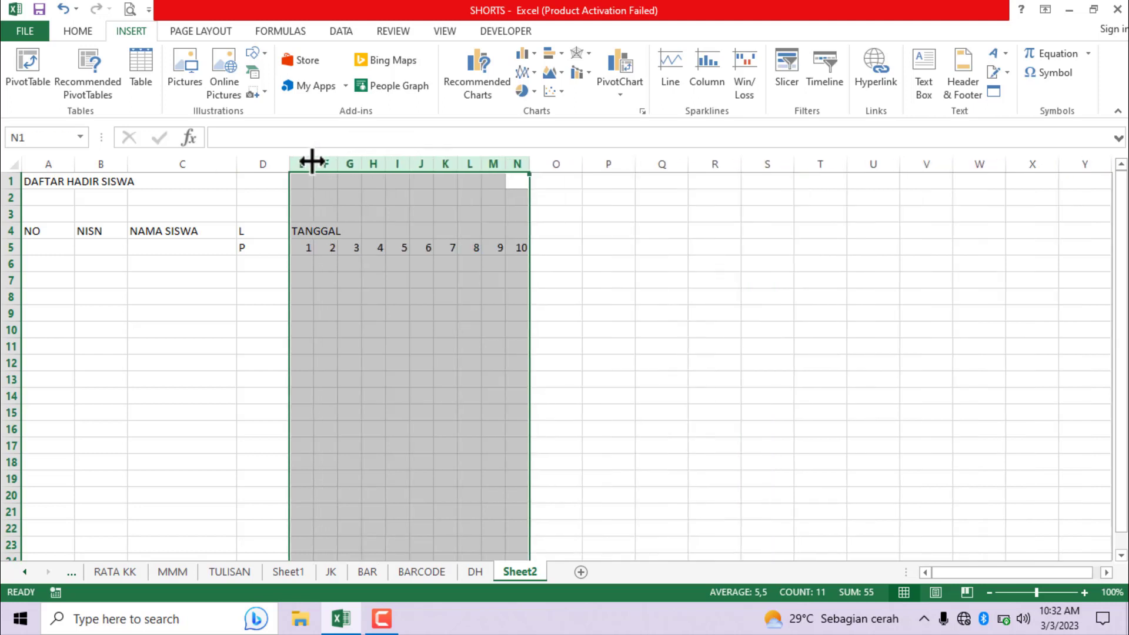
pyautogui.click(514, 245)
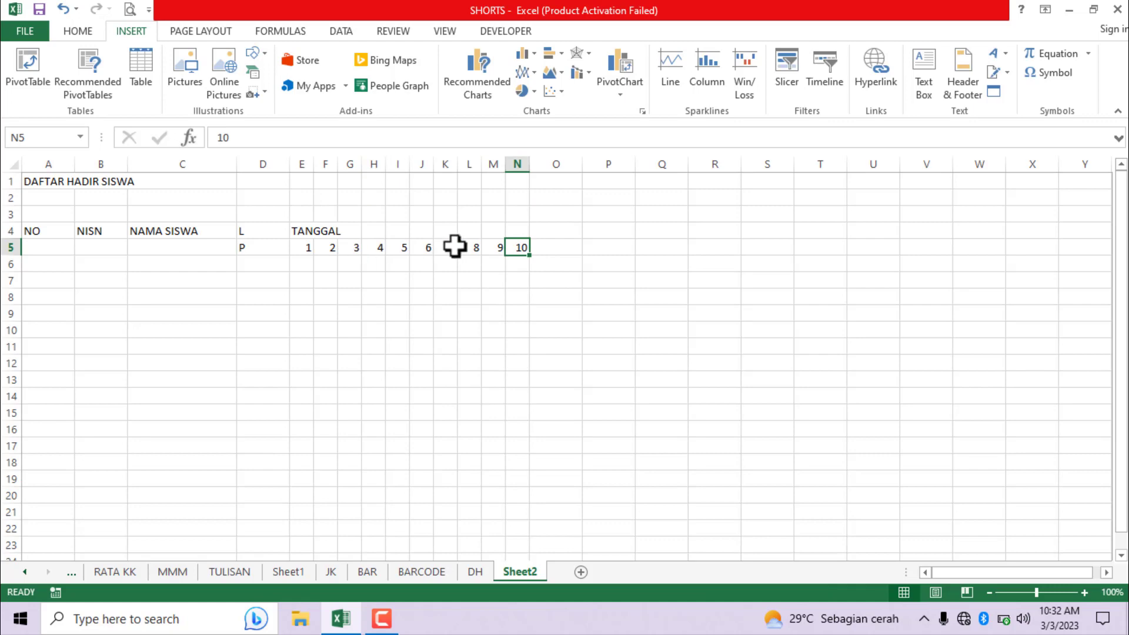
pyautogui.moveTo(474, 249); pyautogui.dragTo(992, 248)
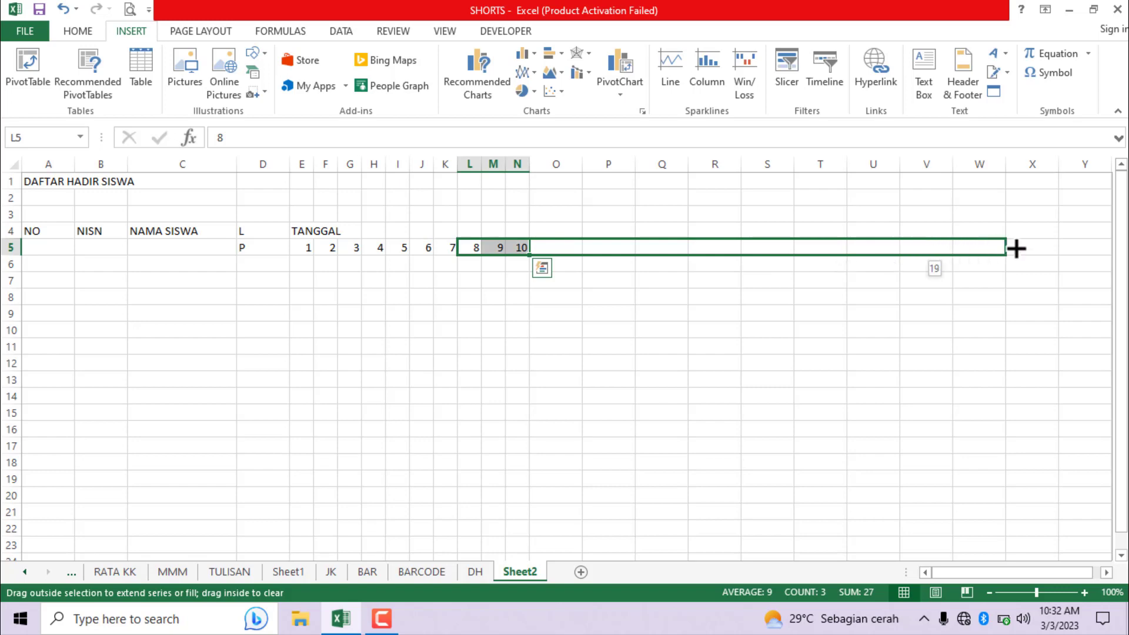
pyautogui.moveTo(1030, 249); pyautogui.dragTo(1041, 262)
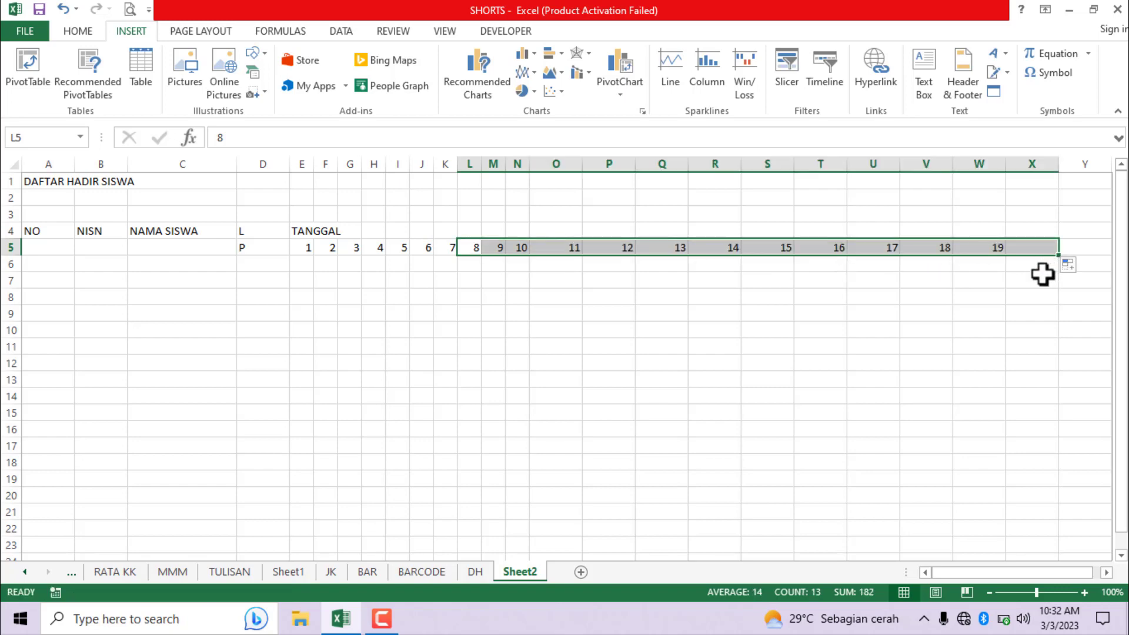
pyautogui.moveTo(1030, 159); pyautogui.dragTo(553, 162)
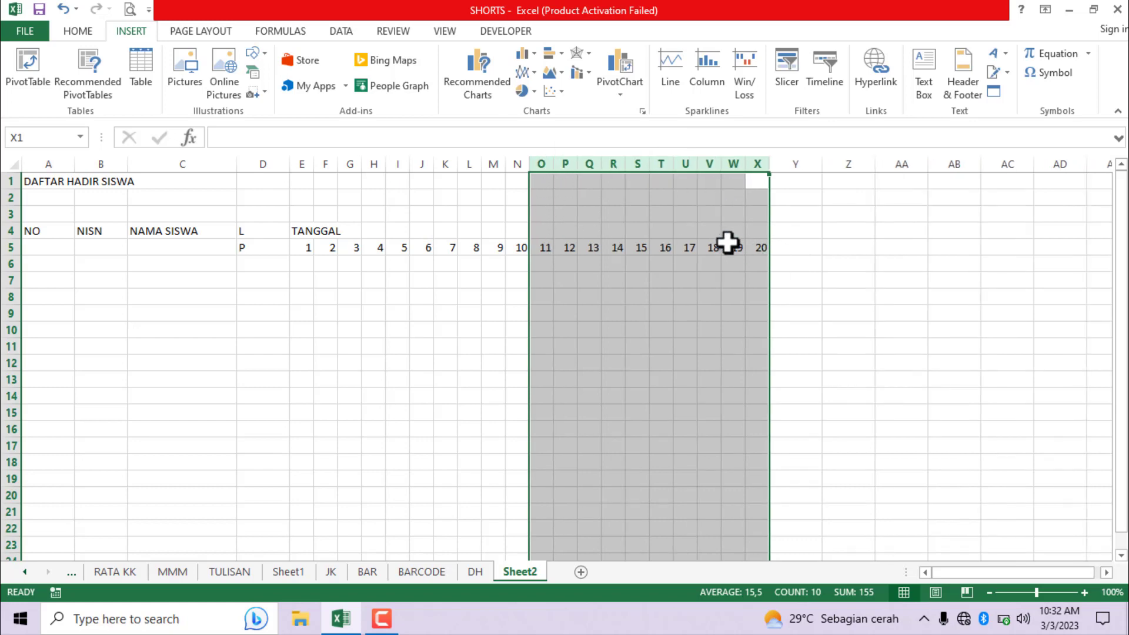
pyautogui.moveTo(718, 244); pyautogui.dragTo(1026, 252)
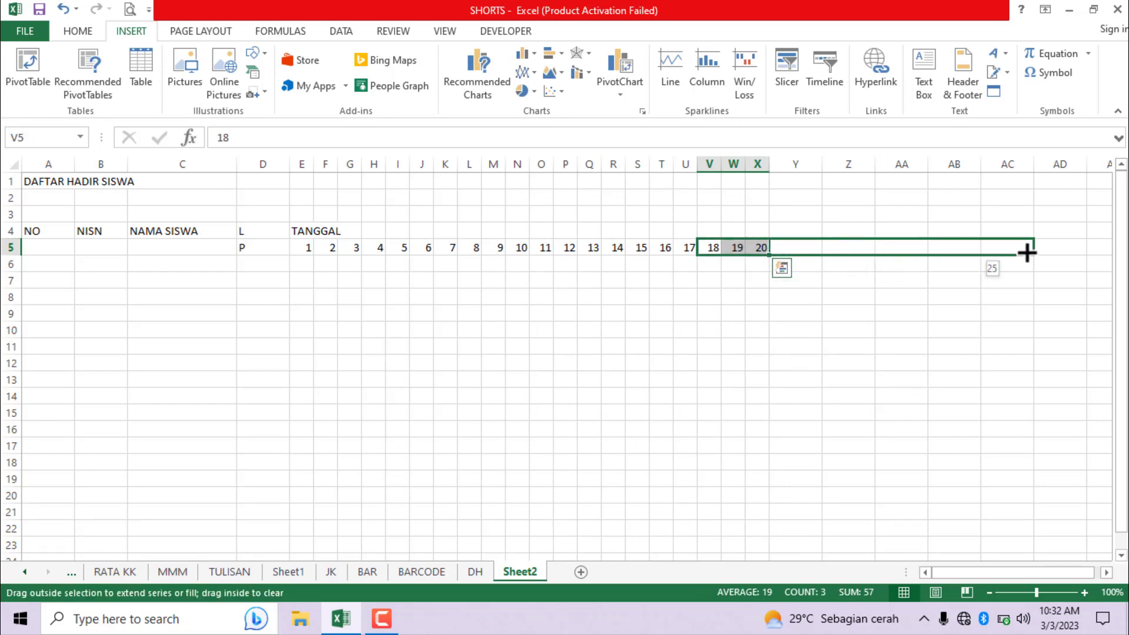
pyautogui.moveTo(1007, 164); pyautogui.dragTo(788, 166)
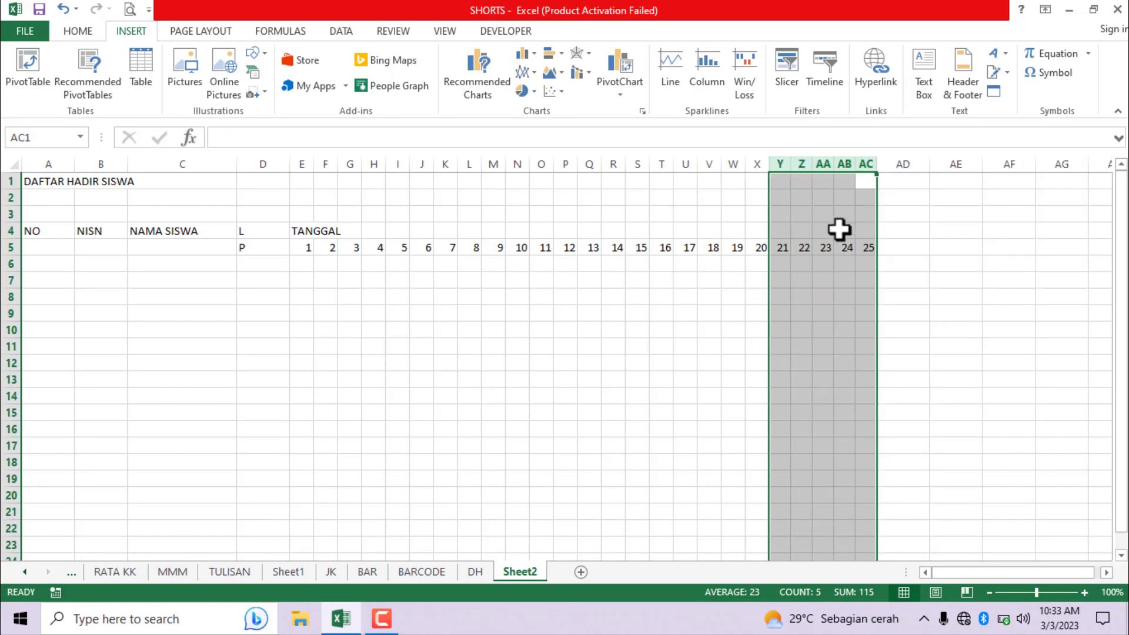
# Extend the days to 31 in AI5 and narrow columns E:AI to width 3,00
pyautogui.moveTo(822, 249); pyautogui.dragTo(1084, 250)
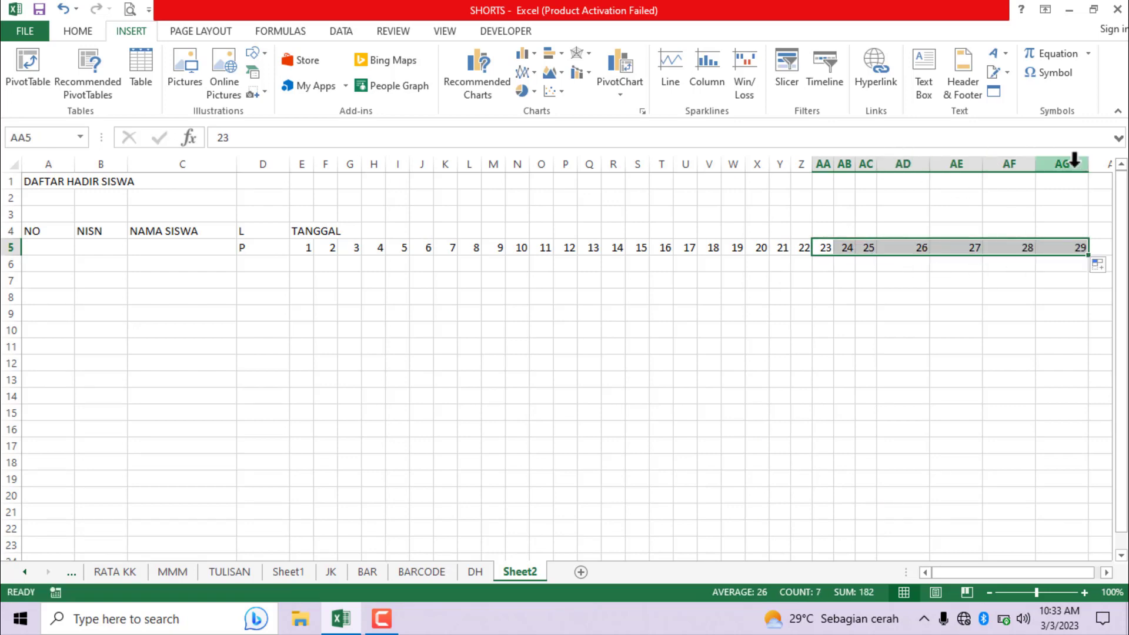
pyautogui.moveTo(1074, 164); pyautogui.dragTo(898, 167)
pyautogui.moveTo(931, 248); pyautogui.dragTo(1043, 230)
pyautogui.moveTo(1041, 164)
pyautogui.mouseDown()
pyautogui.moveTo(716, 190)
pyautogui.moveTo(309, 160)
pyautogui.mouseUp()
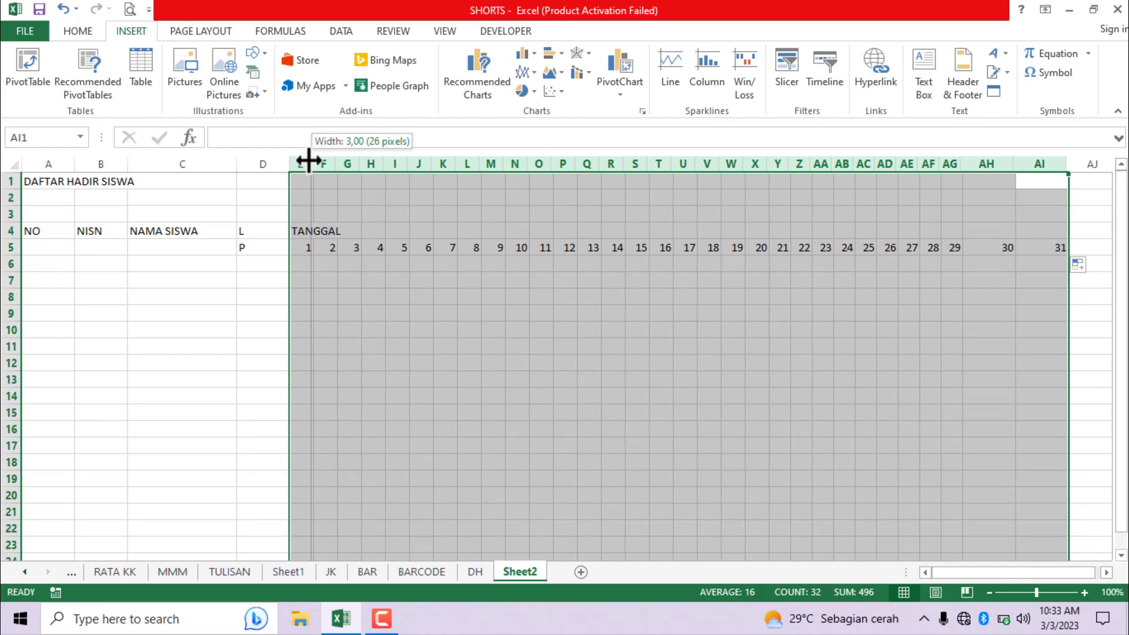
pyautogui.moveTo(309, 160); pyautogui.dragTo(308, 160)
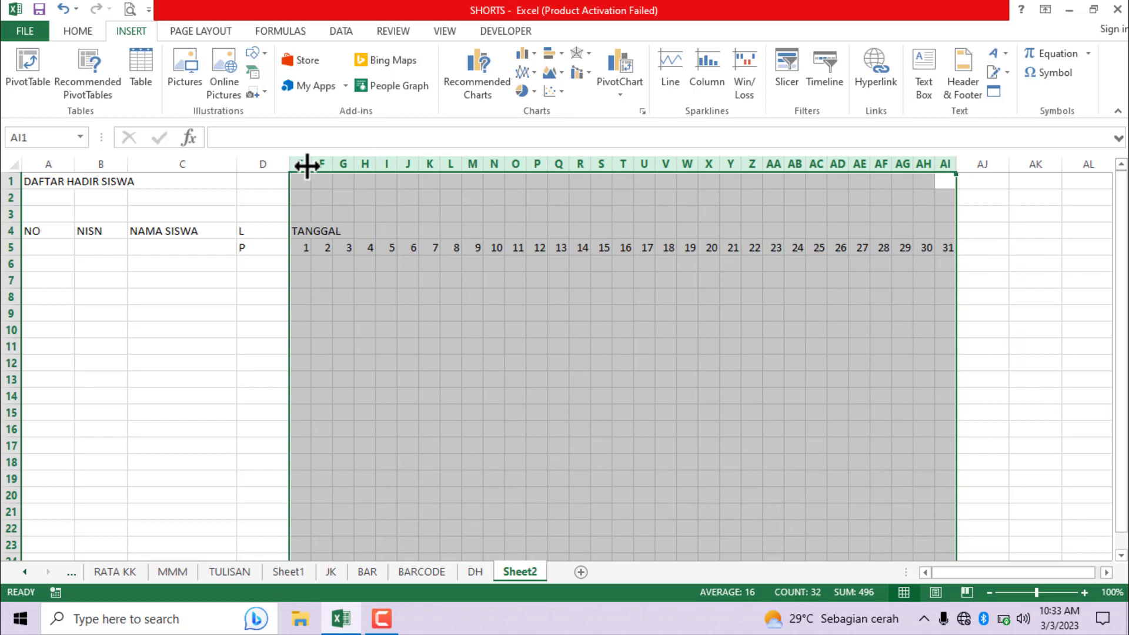
pyautogui.moveTo(313, 167); pyautogui.dragTo(310, 164)
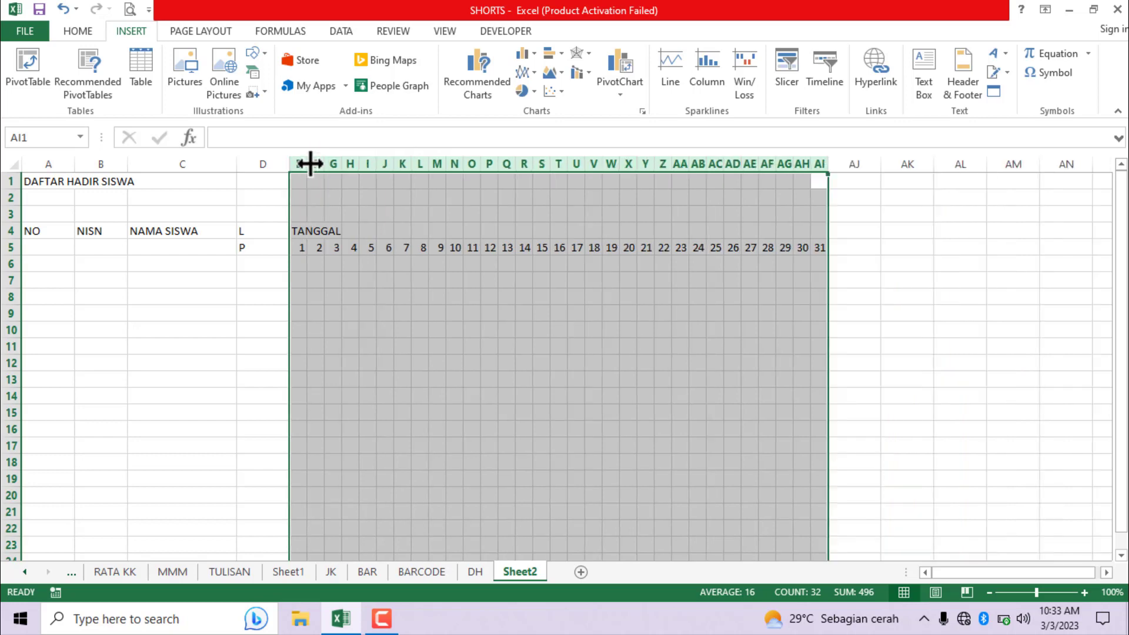
pyautogui.click(446, 353)
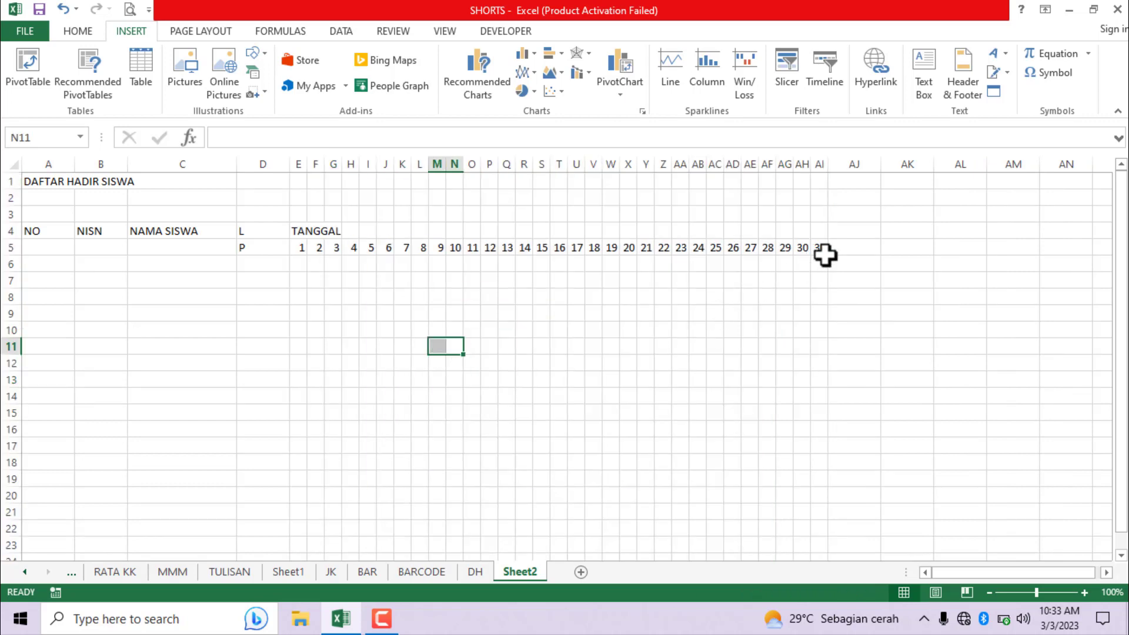
# Enter the ABSEN heading in AJ4
pyautogui.click(845, 235)
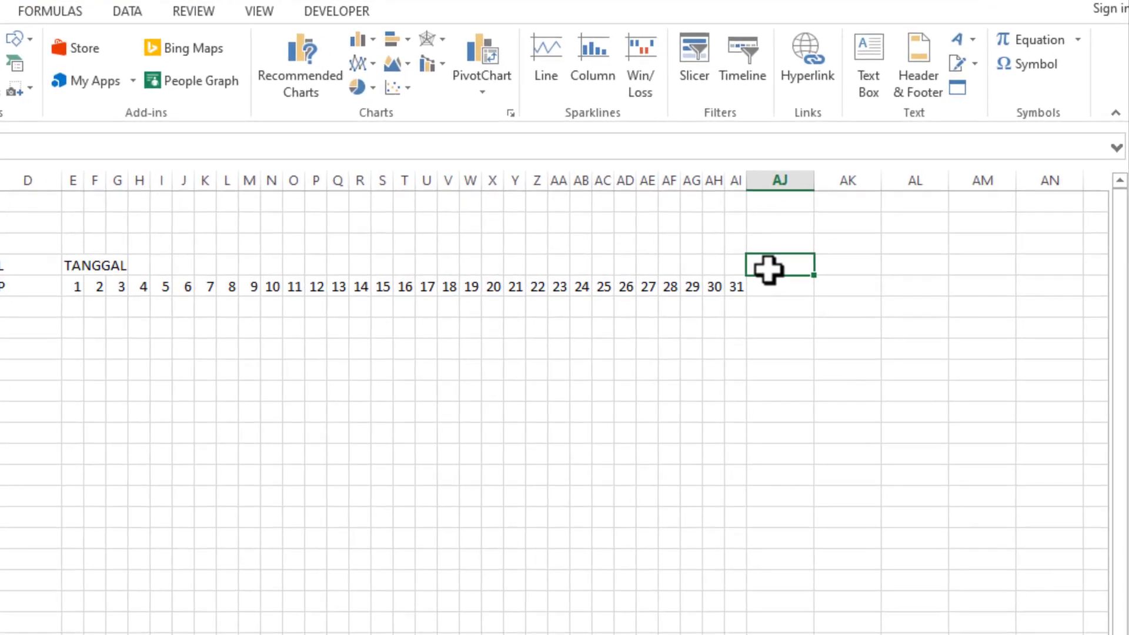
pyautogui.write('ABSEN')
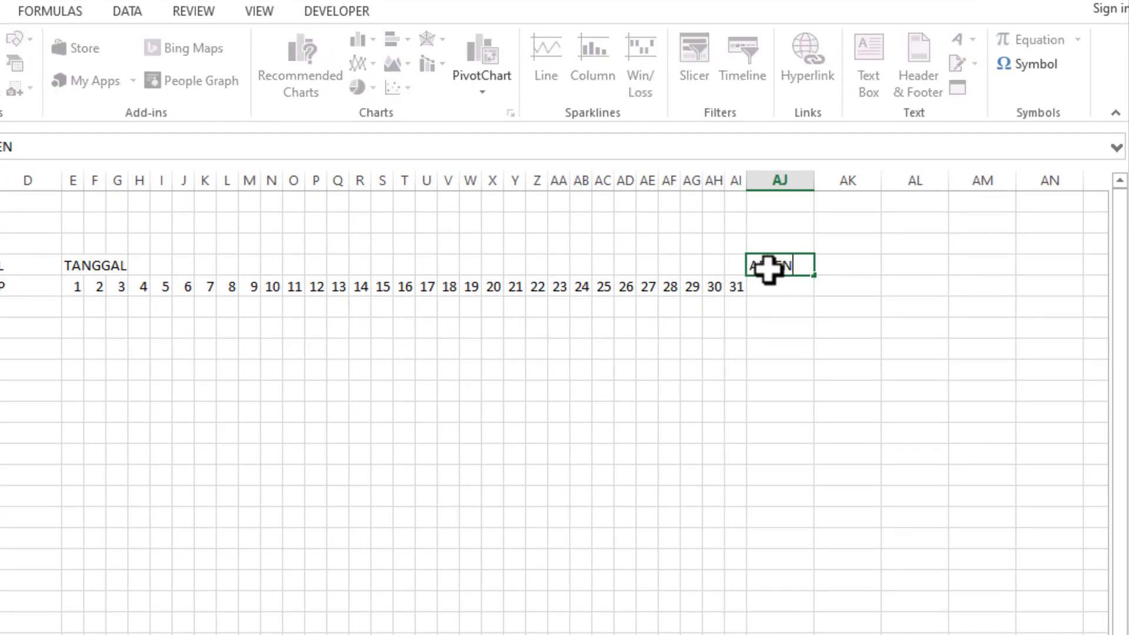
pyautogui.press('Tab')
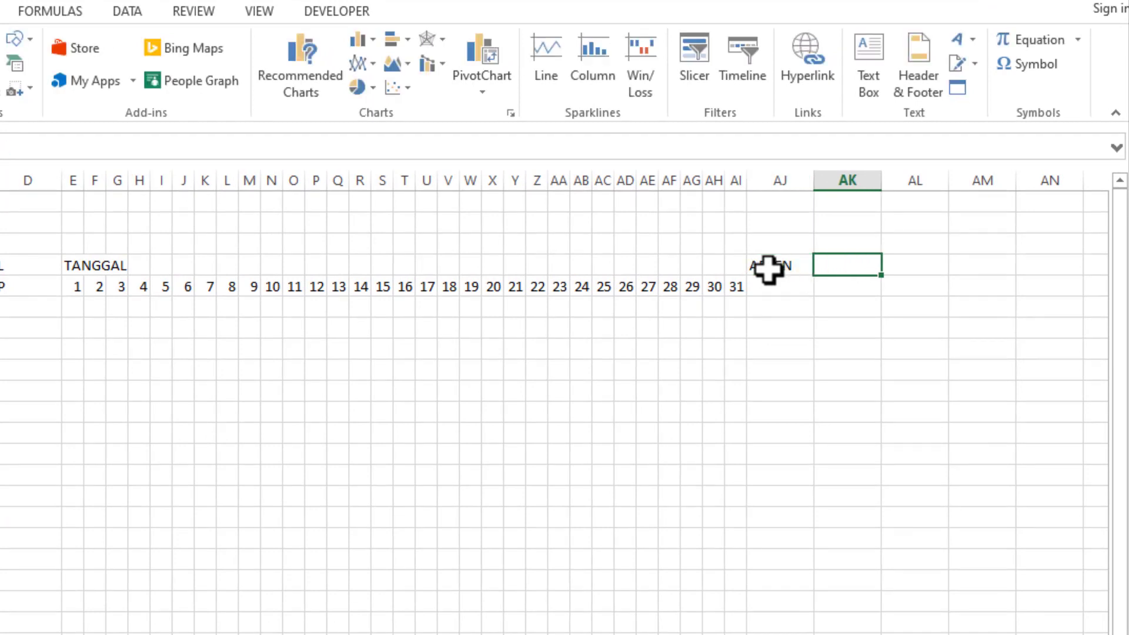
pyautogui.write('K')
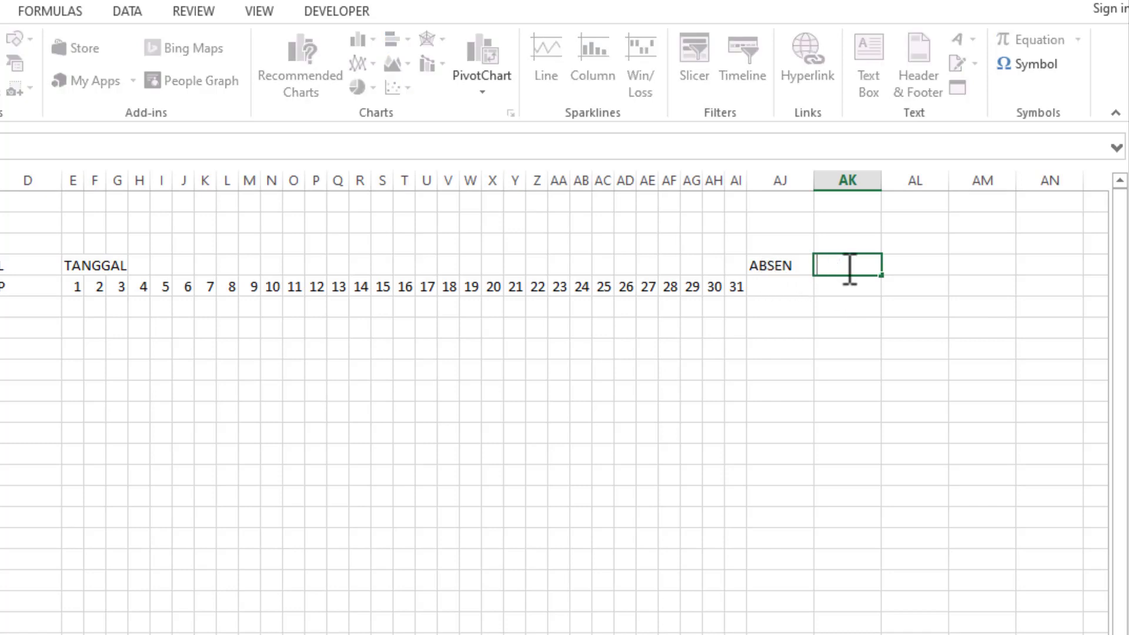
pyautogui.click(799, 264)
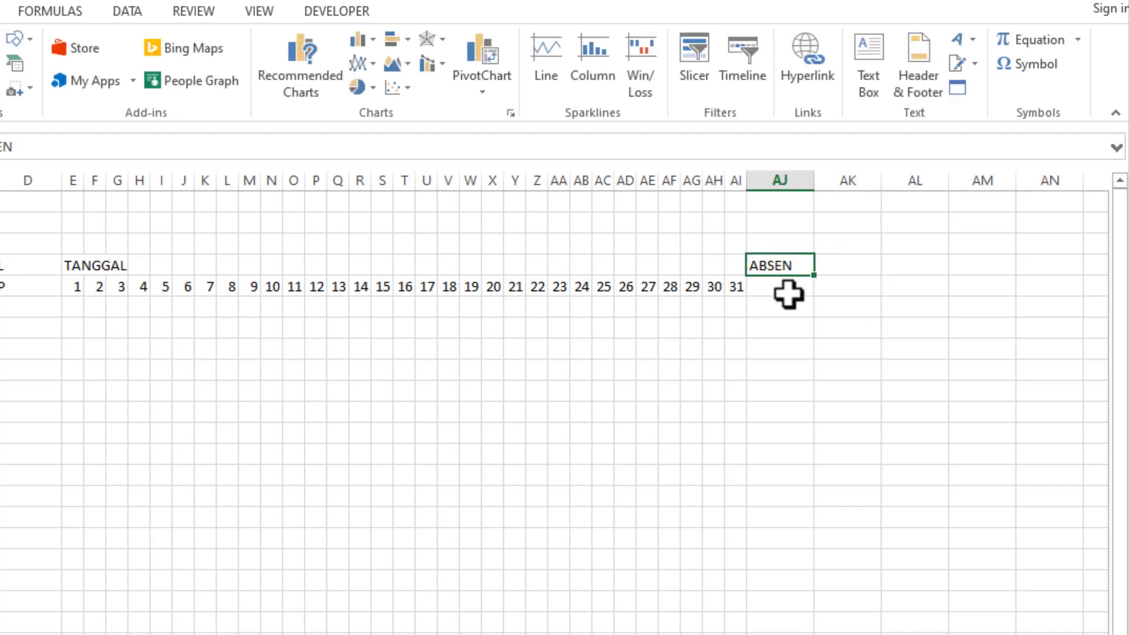
# Add subheadings S, I, A in AJ5:AL5 and narrow those columns to width 6,00
pyautogui.click(781, 287)
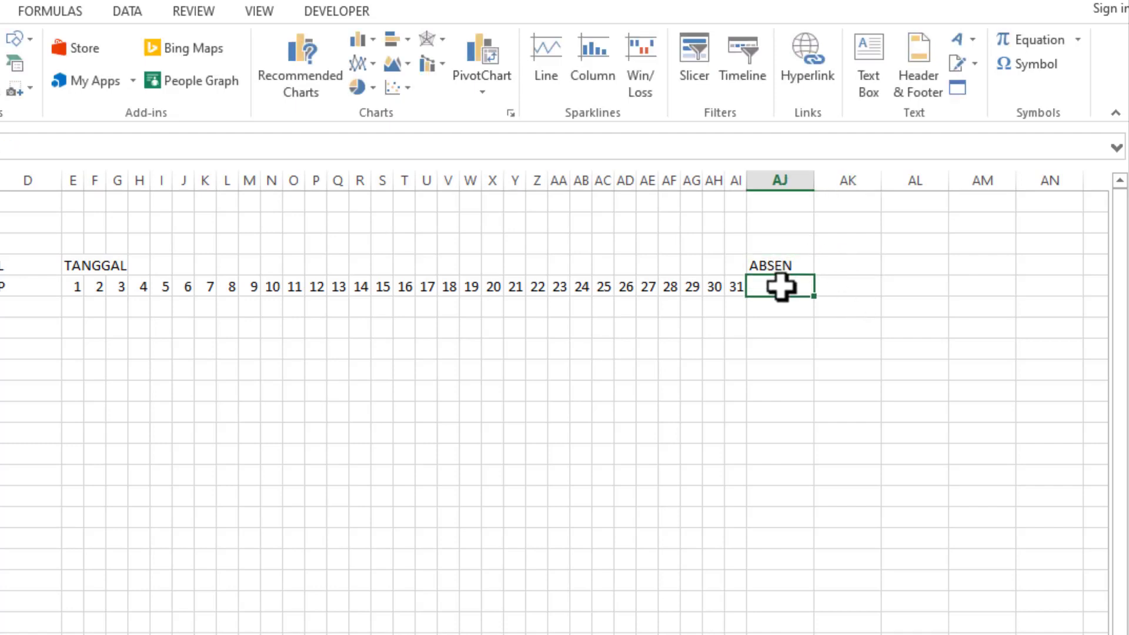
pyautogui.write('S')
pyautogui.press('Tab')
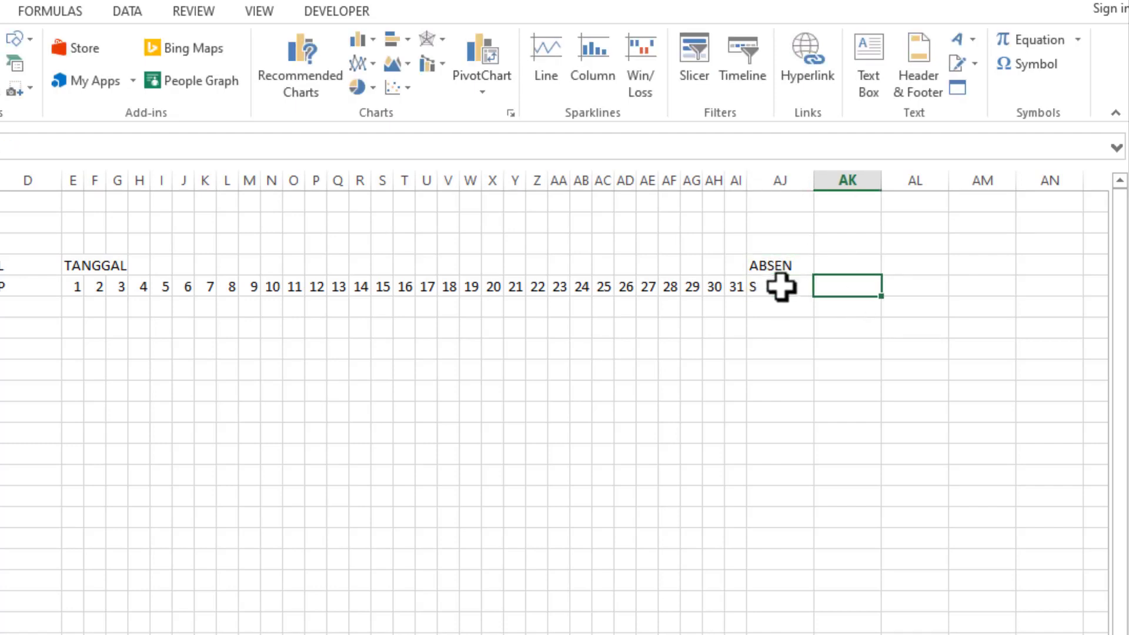
pyautogui.write('I')
pyautogui.press('Tab')
pyautogui.write('A')
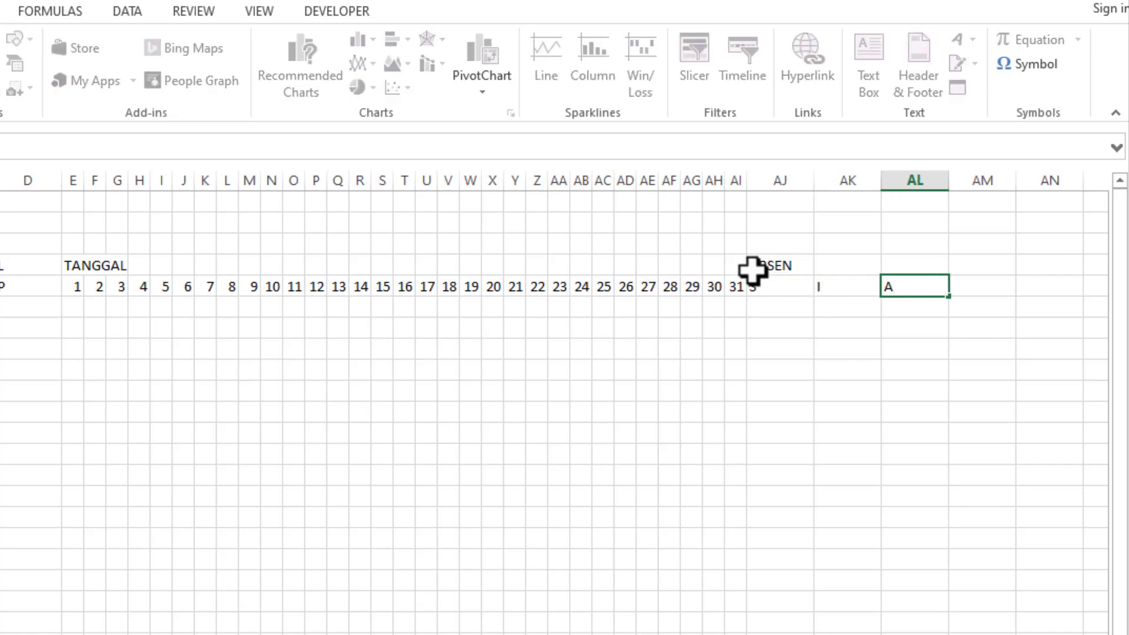
pyautogui.moveTo(763, 286); pyautogui.dragTo(892, 290)
pyautogui.moveTo(915, 172); pyautogui.dragTo(786, 175)
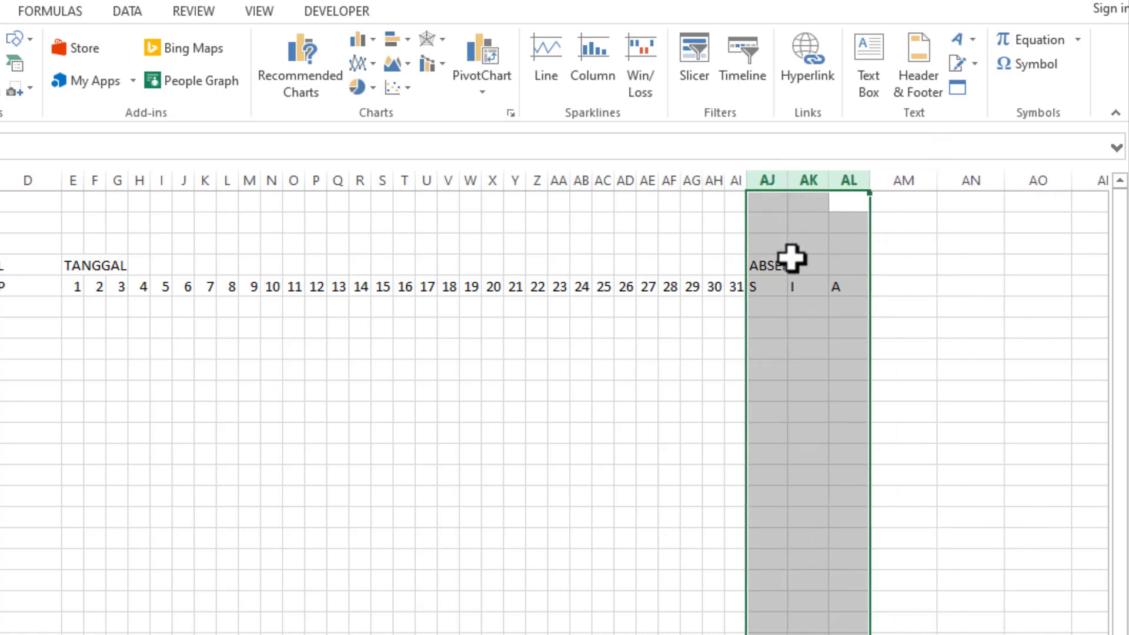
# Type the KET heading in AM4
pyautogui.click(904, 263)
pyautogui.write('KET')
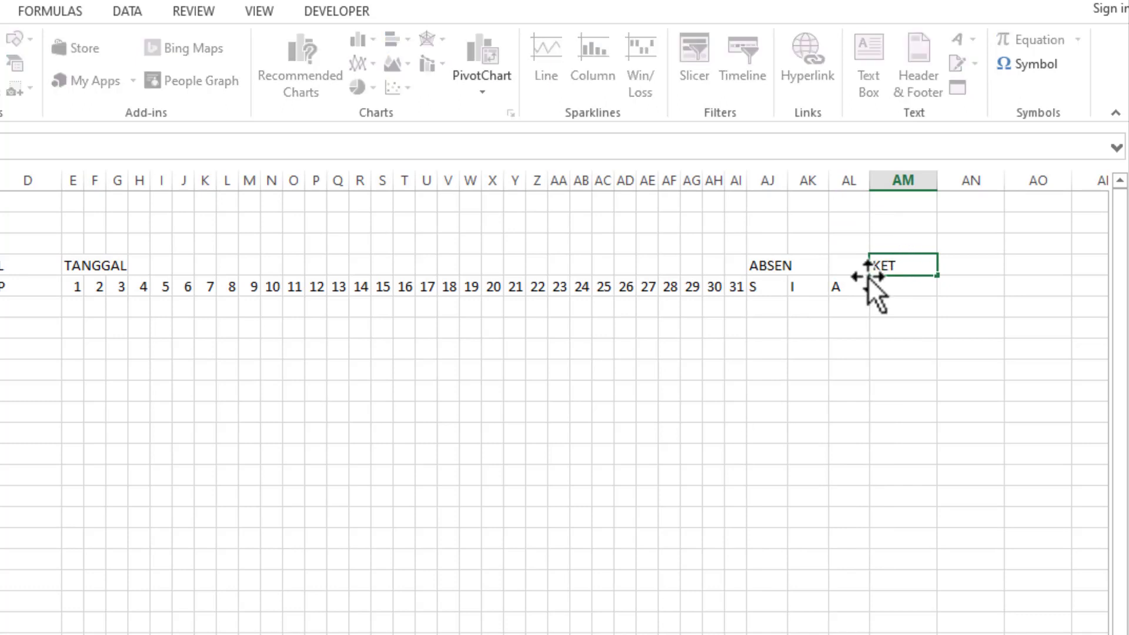
pyautogui.click(830, 399)
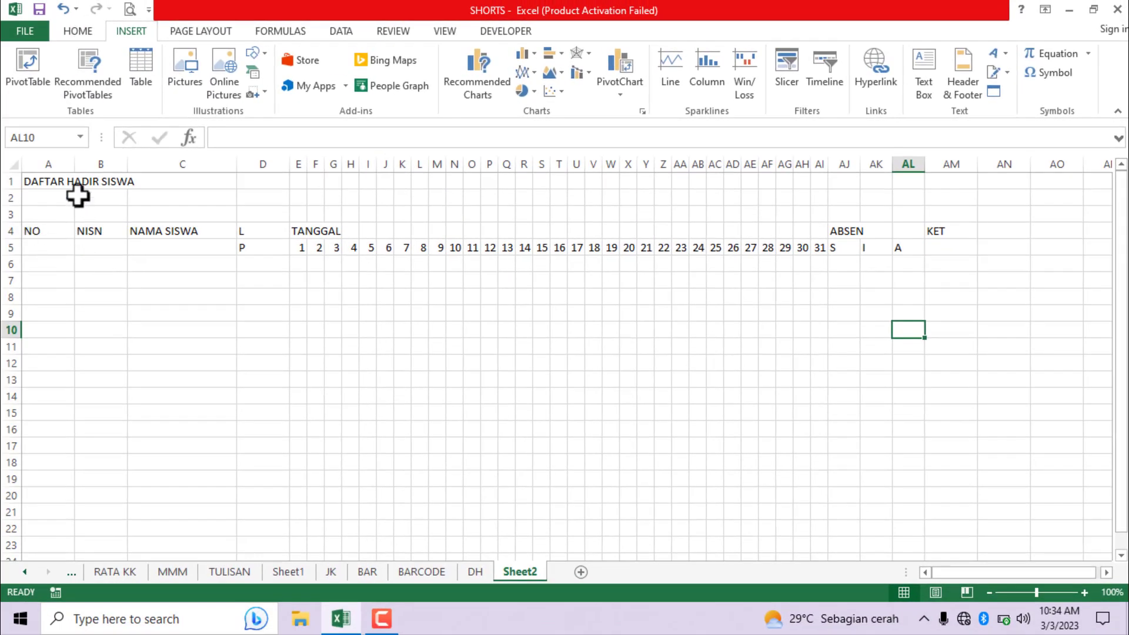
# Resize columns A to 5,57, B to 9,14, C to 23,00 and D to 3,71
pyautogui.moveTo(75, 163)
pyautogui.mouseDown()
pyautogui.moveTo(48, 163)
pyautogui.moveTo(141, 159)
pyautogui.mouseUp()
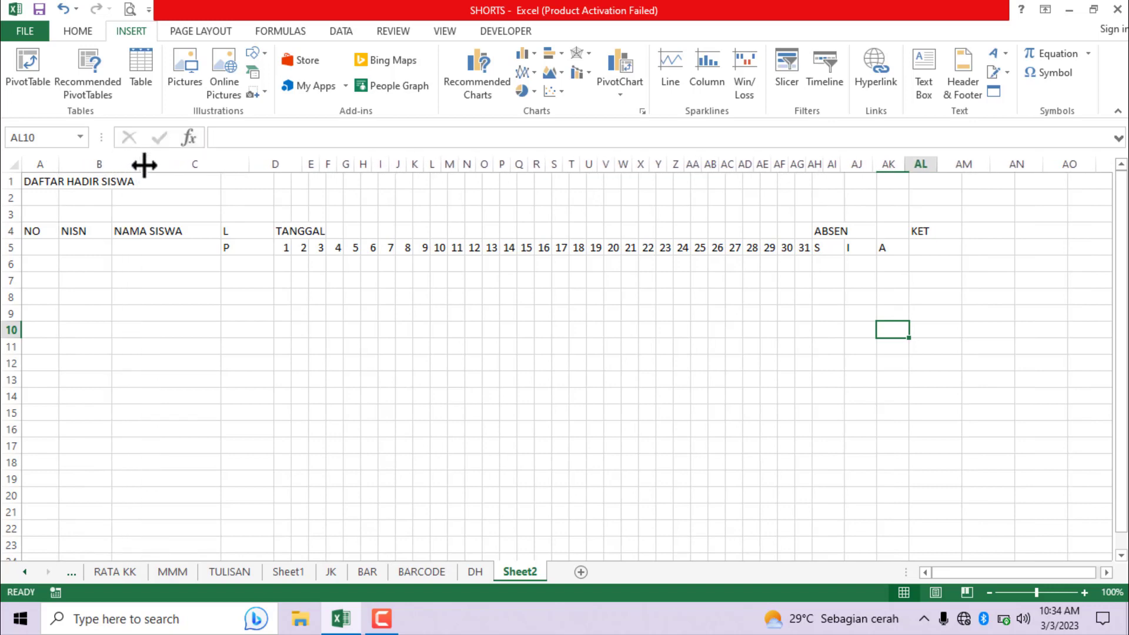
pyautogui.moveTo(249, 164); pyautogui.dragTo(277, 164)
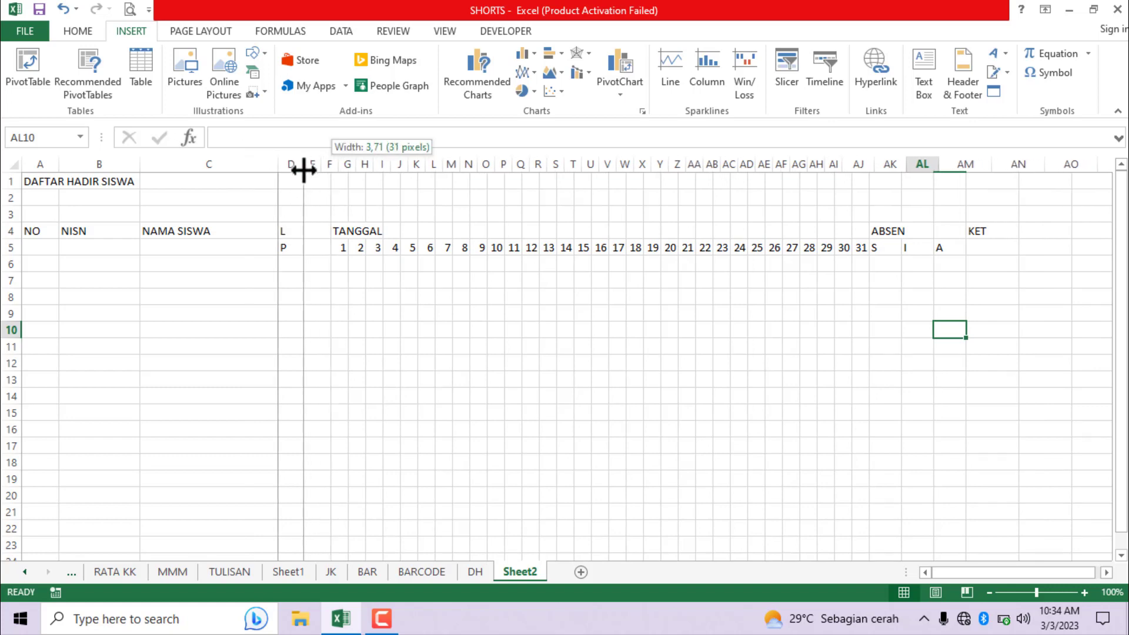
pyautogui.moveTo(311, 169); pyautogui.dragTo(304, 170)
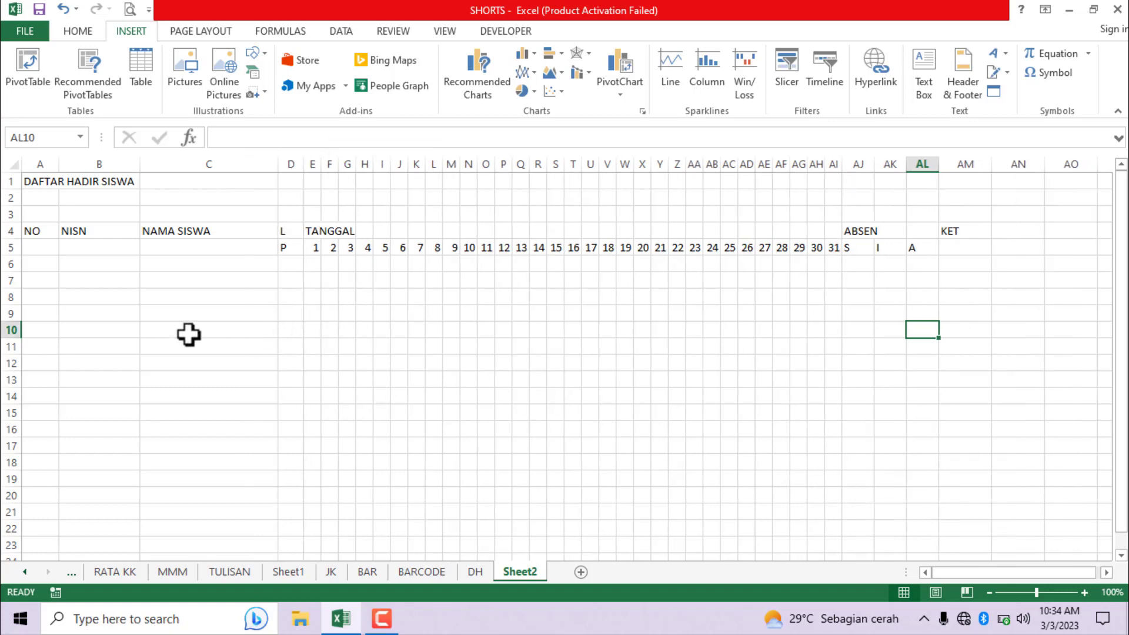
# Vertically centre the text in both header rows 4 and 5
pyautogui.moveTo(36, 233); pyautogui.dragTo(955, 249)
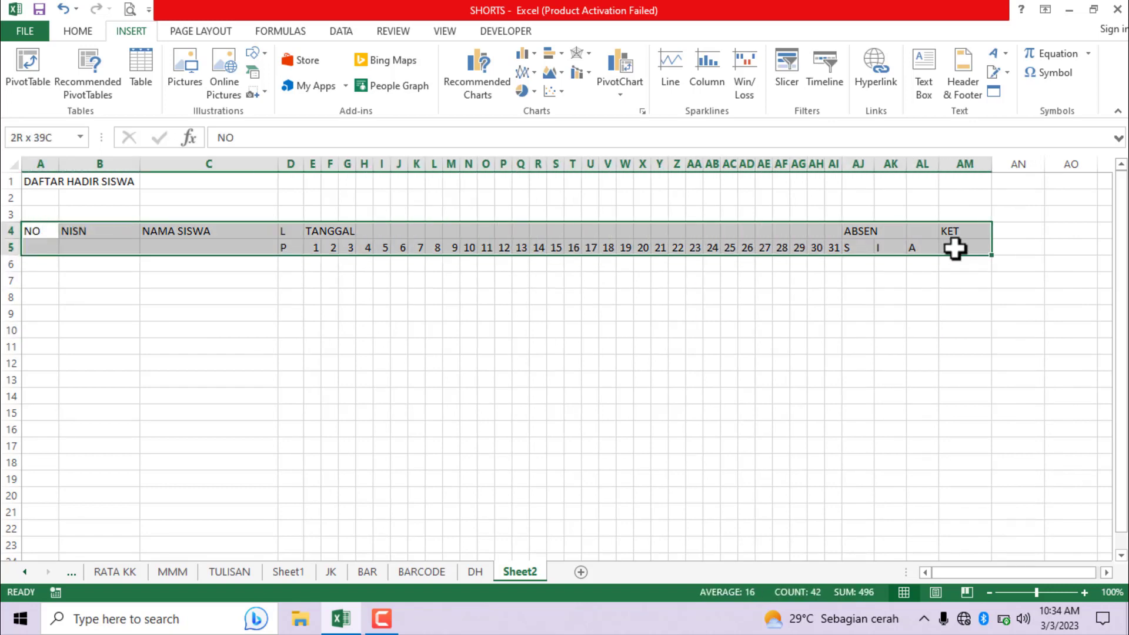
pyautogui.click(87, 29)
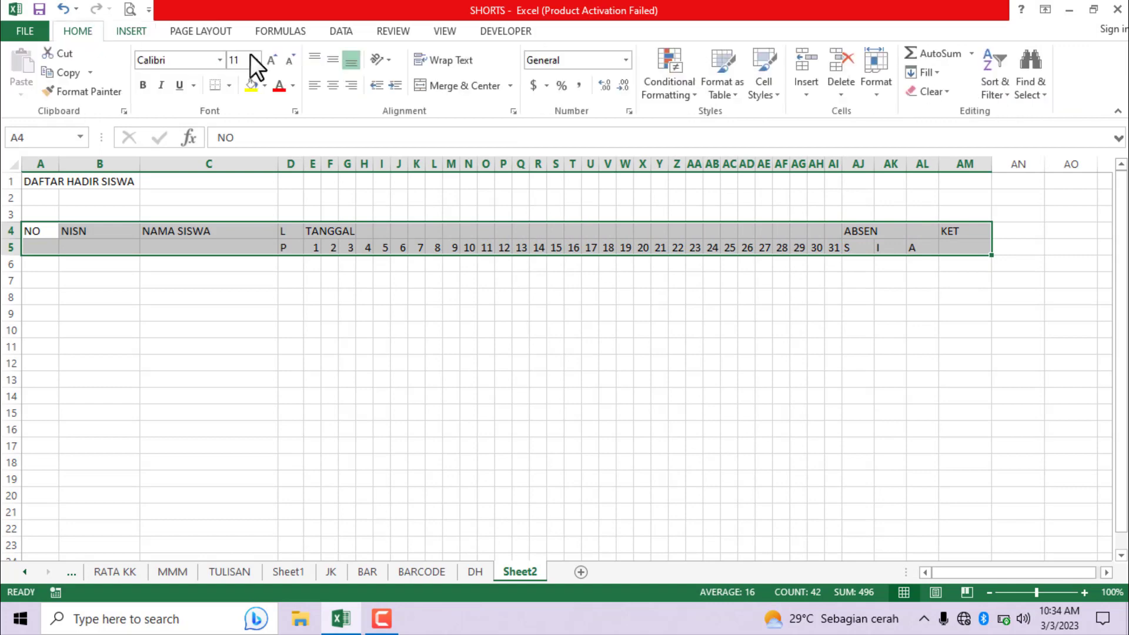
pyautogui.click(334, 59)
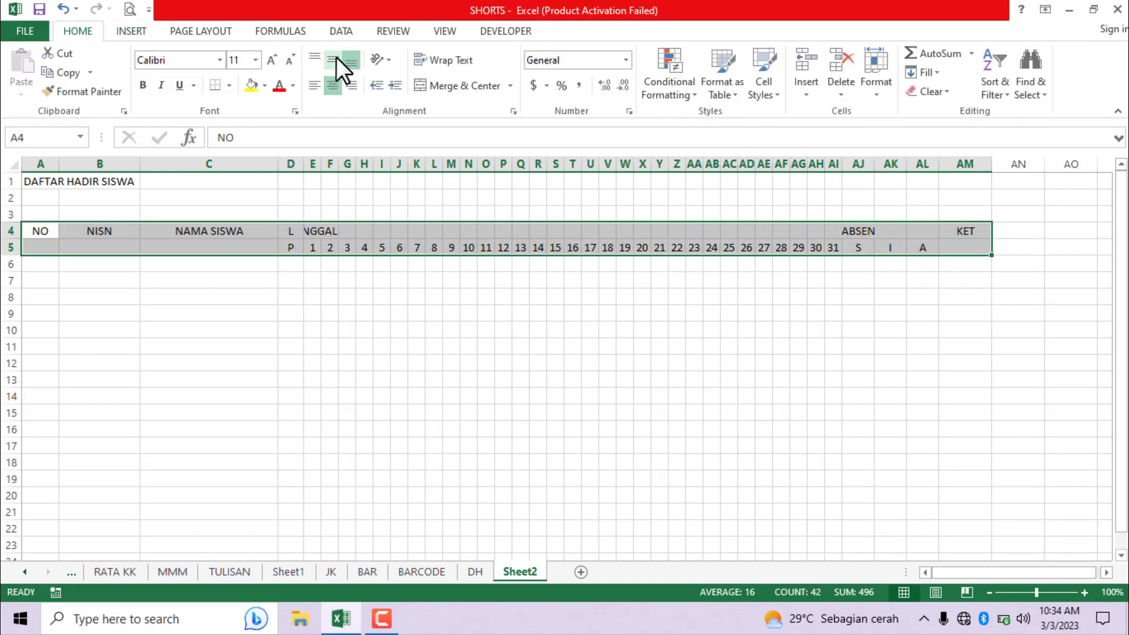
pyautogui.click(205, 333)
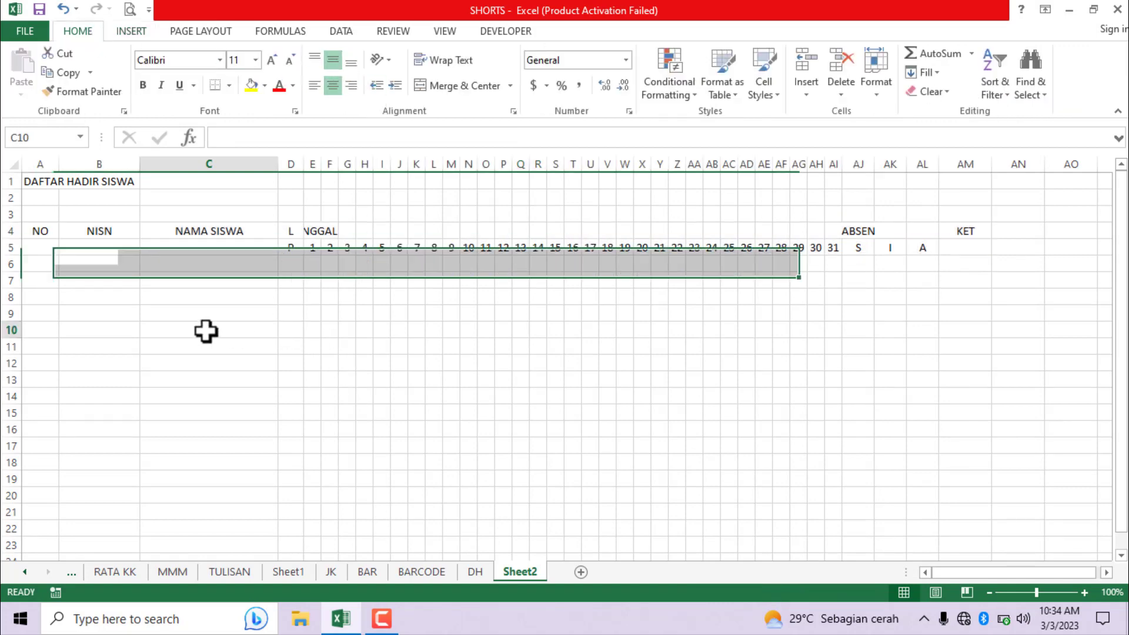
# Merge the NO, NISN and NAMA SISWA headers each down across rows 4 and 5
pyautogui.click(43, 231)
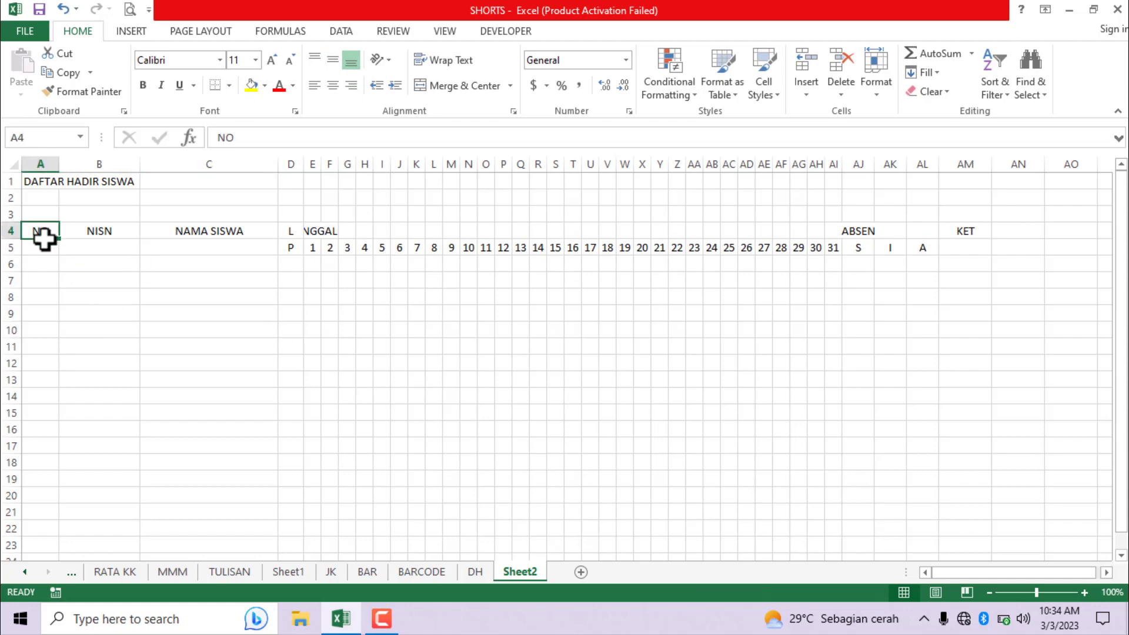
pyautogui.moveTo(44, 237); pyautogui.dragTo(46, 248)
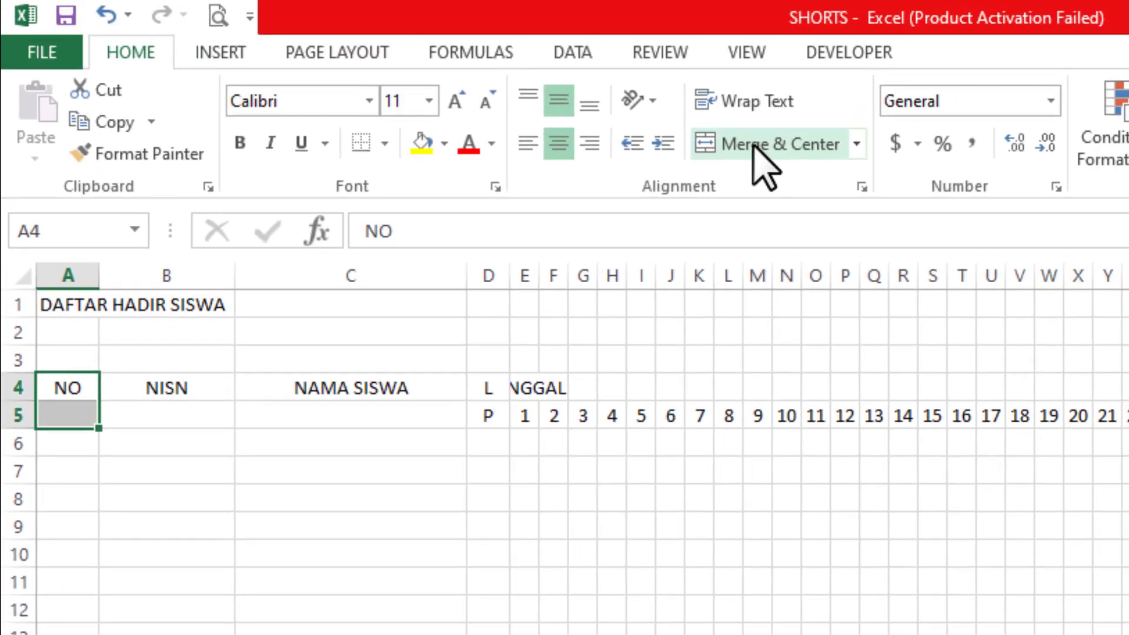
pyautogui.click(745, 148)
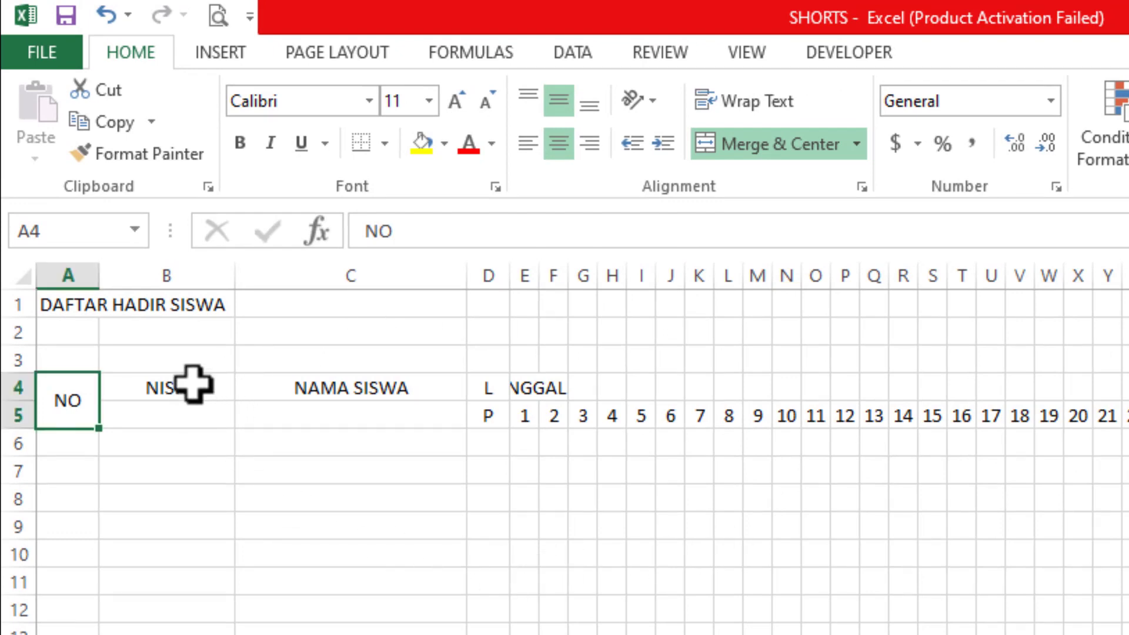
pyautogui.moveTo(193, 385); pyautogui.dragTo(194, 411)
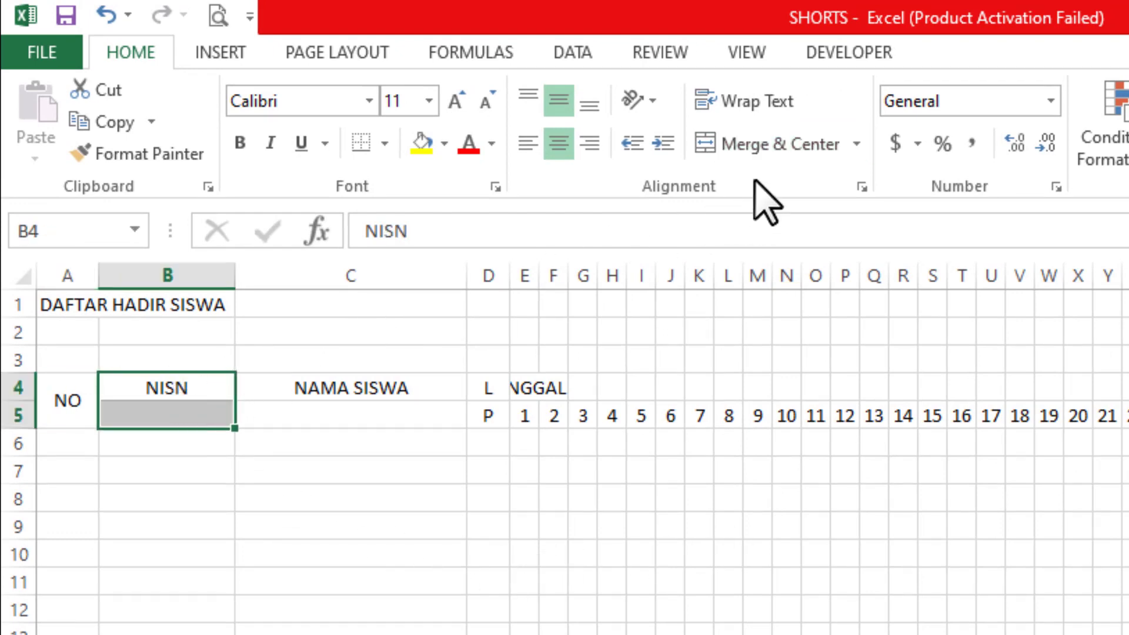
pyautogui.click(757, 148)
pyautogui.moveTo(411, 388); pyautogui.dragTo(405, 418)
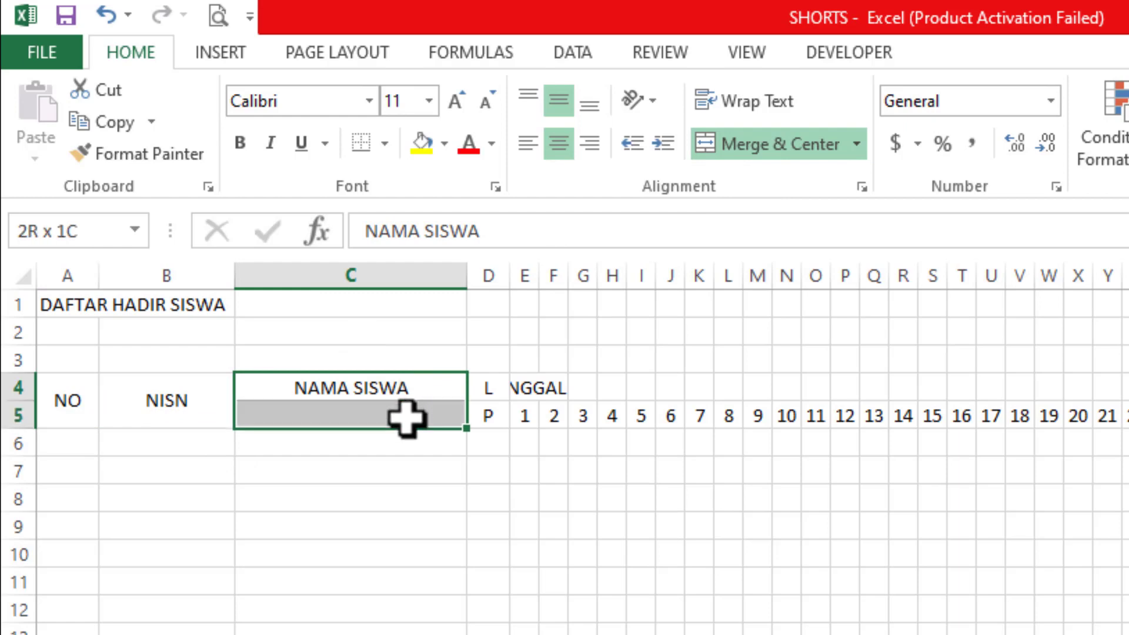
pyautogui.click(771, 146)
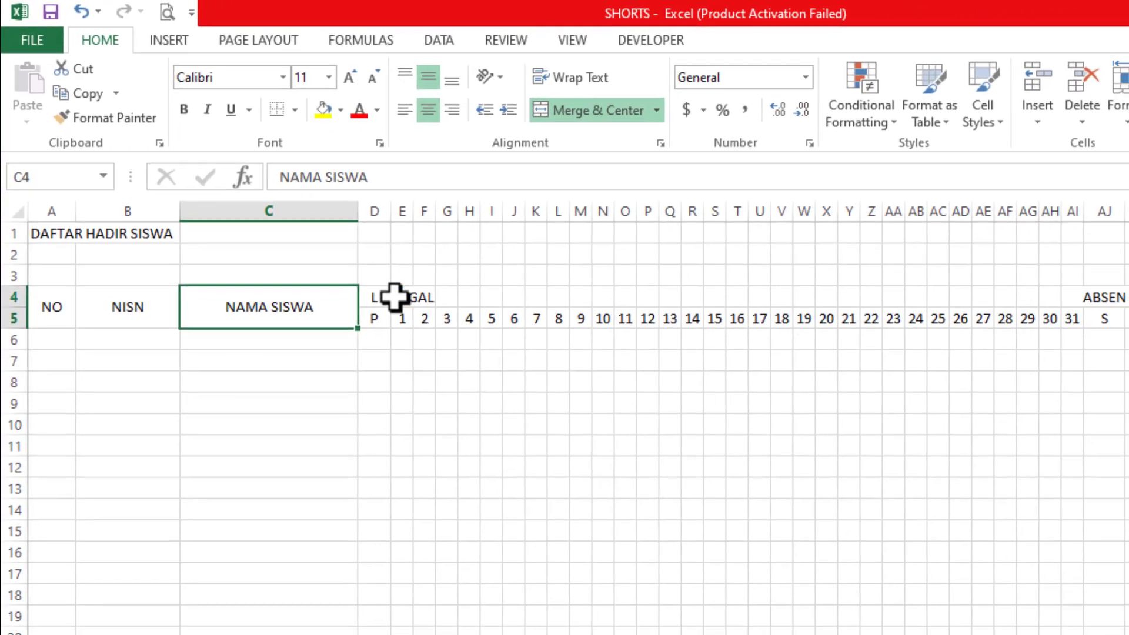
# Merge and centre TANGGAL over E4:AI4, ABSEN over AJ4:AL4, and KET over AM4:AM5
pyautogui.moveTo(396, 295)
pyautogui.mouseDown()
pyautogui.moveTo(887, 275)
pyautogui.moveTo(1073, 291)
pyautogui.mouseUp()
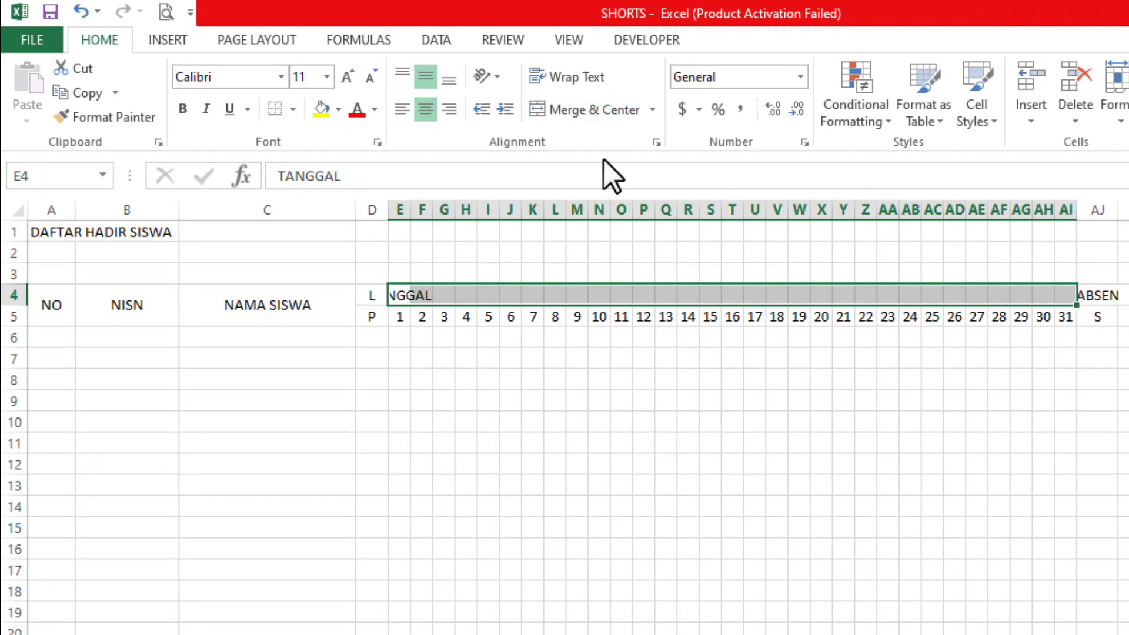
pyautogui.click(579, 112)
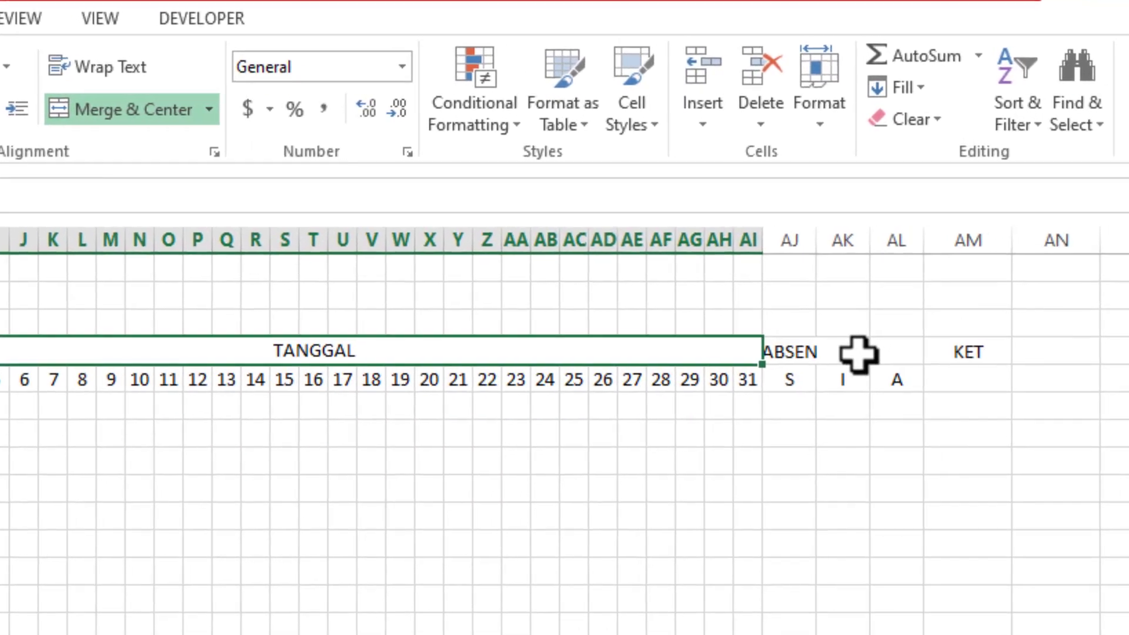
pyautogui.click(801, 411)
pyautogui.moveTo(788, 352); pyautogui.dragTo(890, 346)
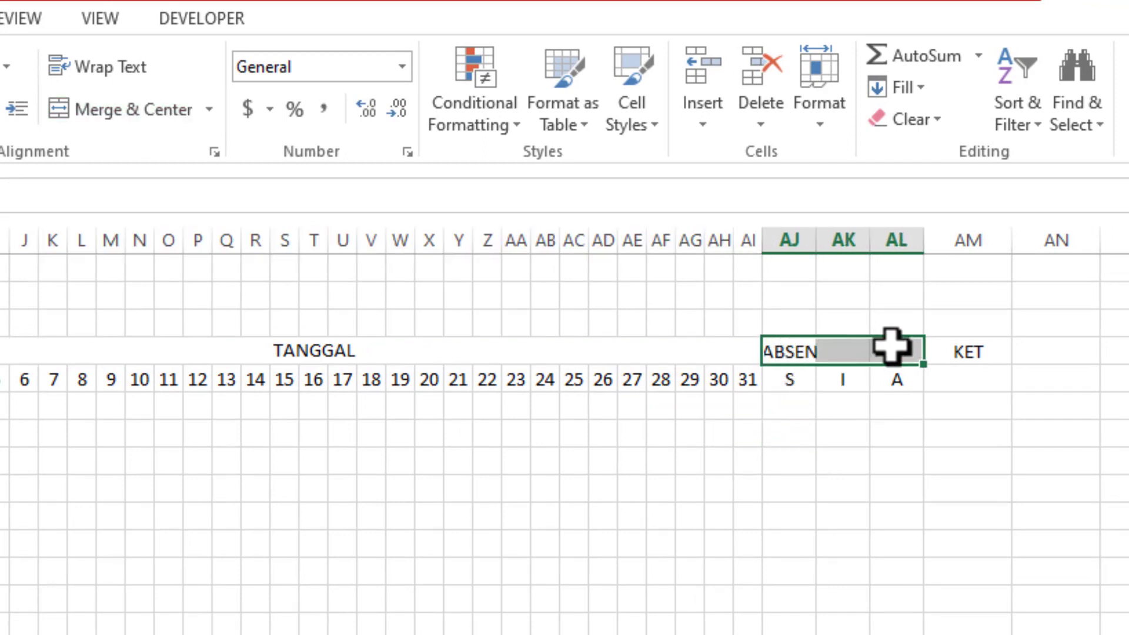
pyautogui.click(127, 110)
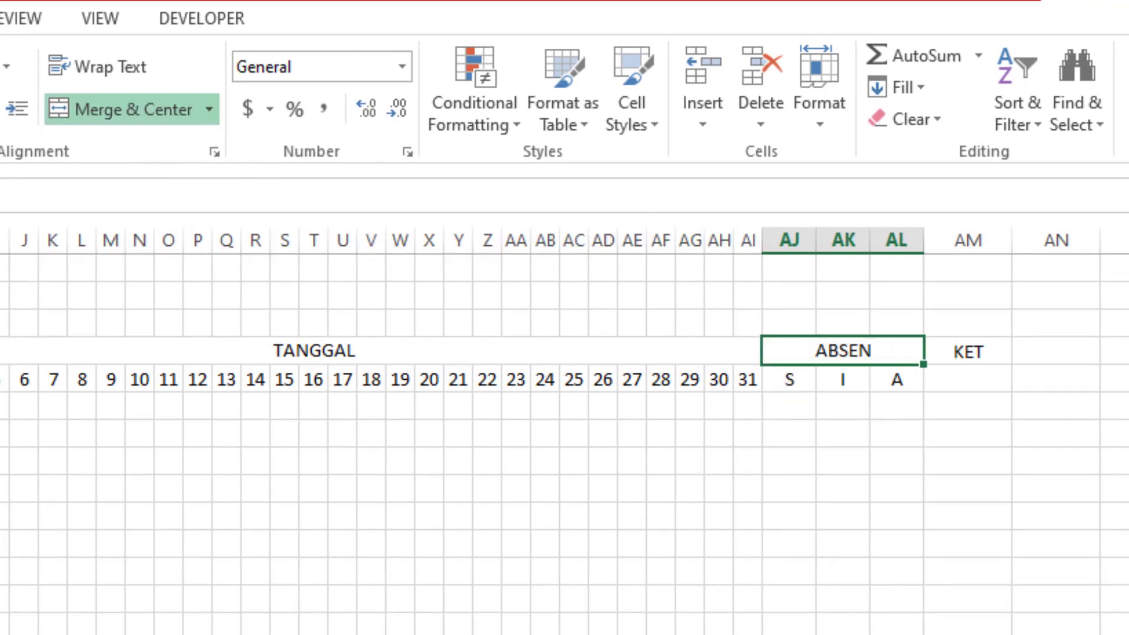
pyautogui.moveTo(976, 353); pyautogui.dragTo(984, 376)
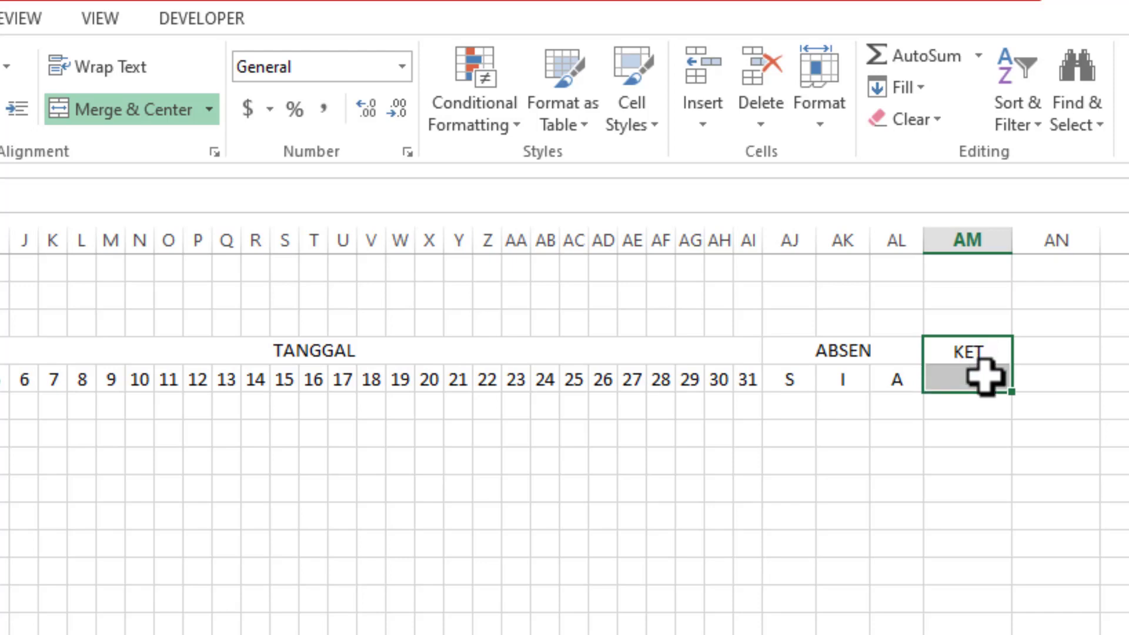
pyautogui.click(128, 111)
pyautogui.click(538, 264)
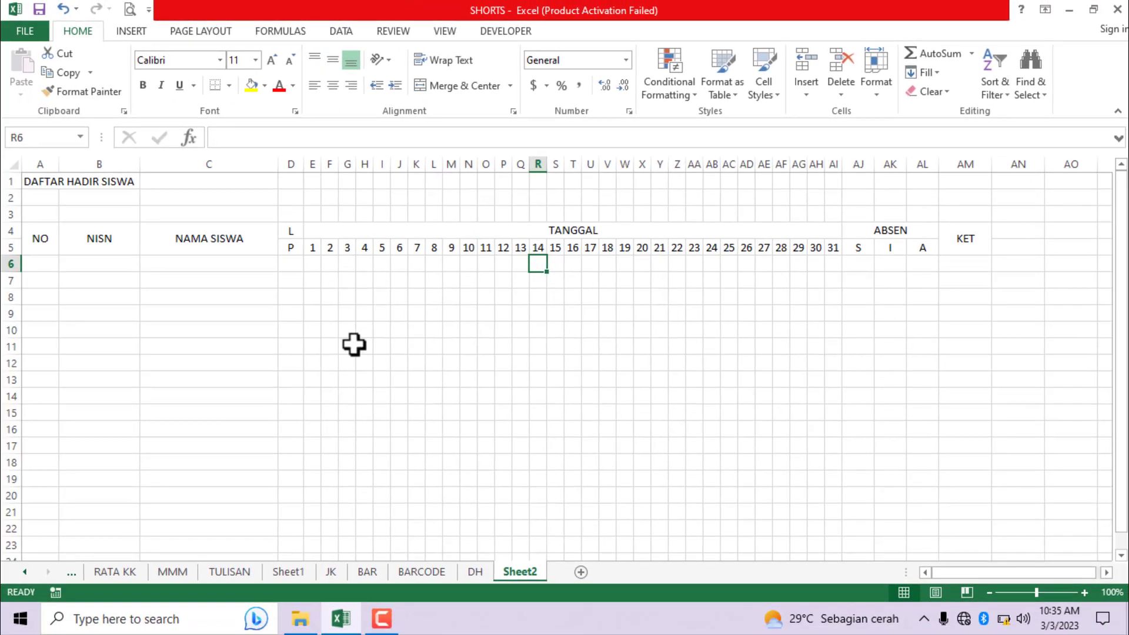
# Apply All Borders to the table range A4:AM18
pyautogui.moveTo(40, 236)
pyautogui.mouseDown()
pyautogui.moveTo(968, 285)
pyautogui.moveTo(943, 458)
pyautogui.mouseUp()
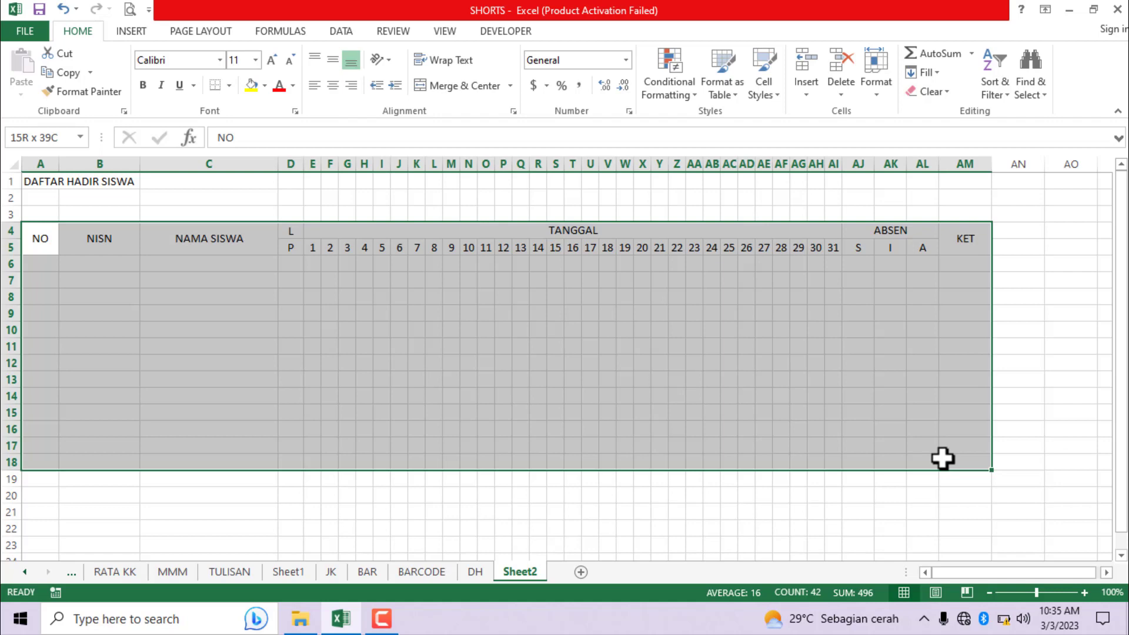
pyautogui.moveTo(942, 458); pyautogui.dragTo(943, 457)
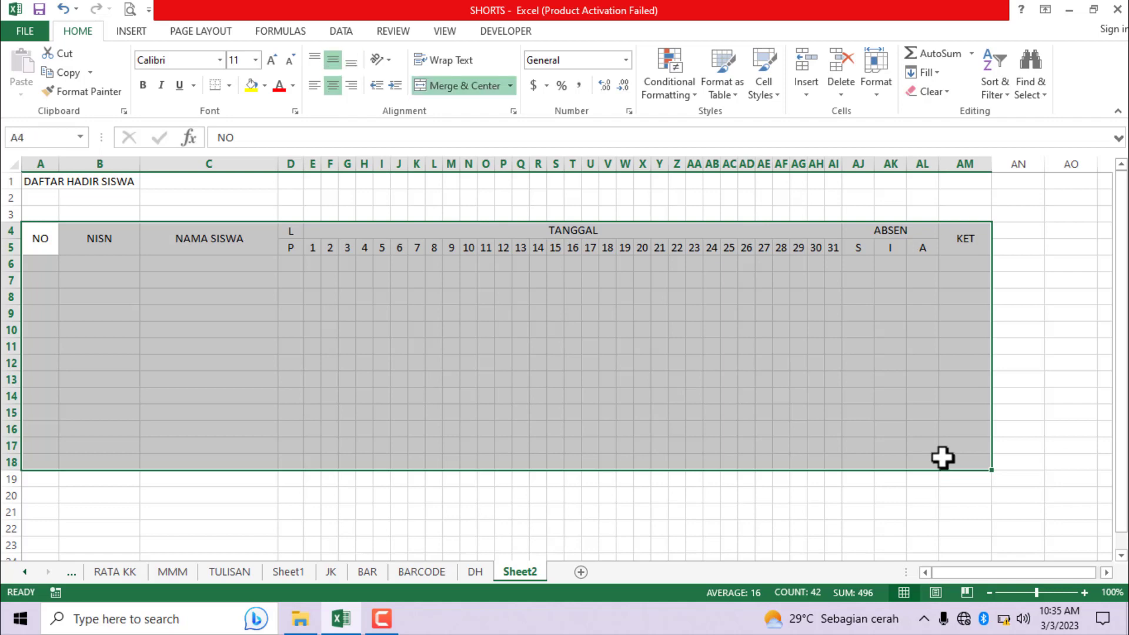
pyautogui.click(227, 87)
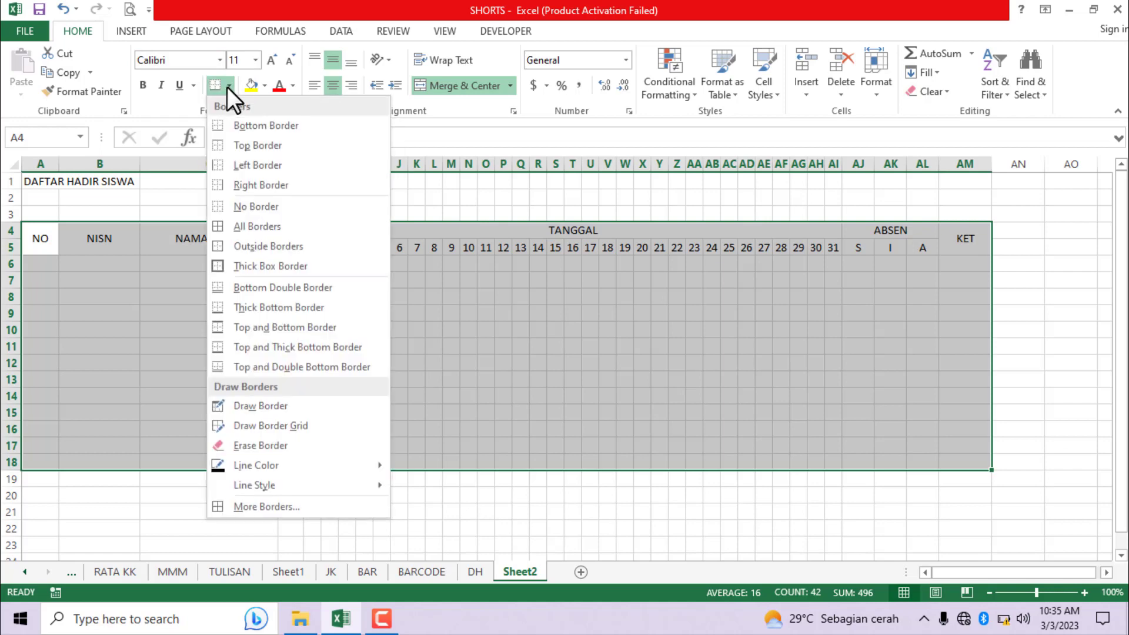
pyautogui.click(252, 229)
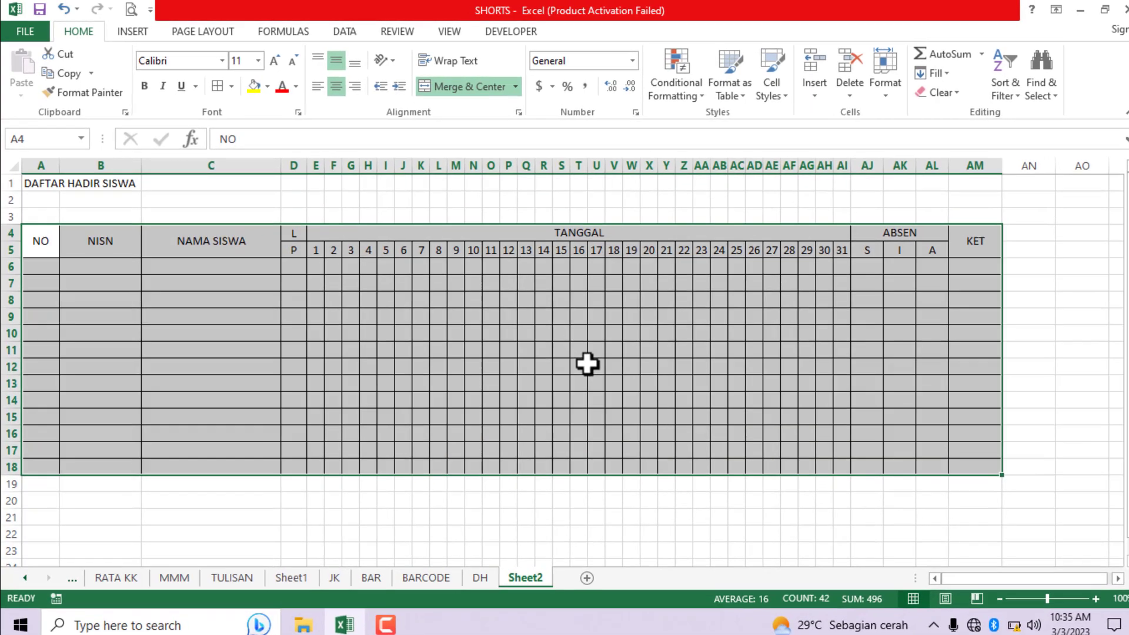
pyautogui.click(590, 363)
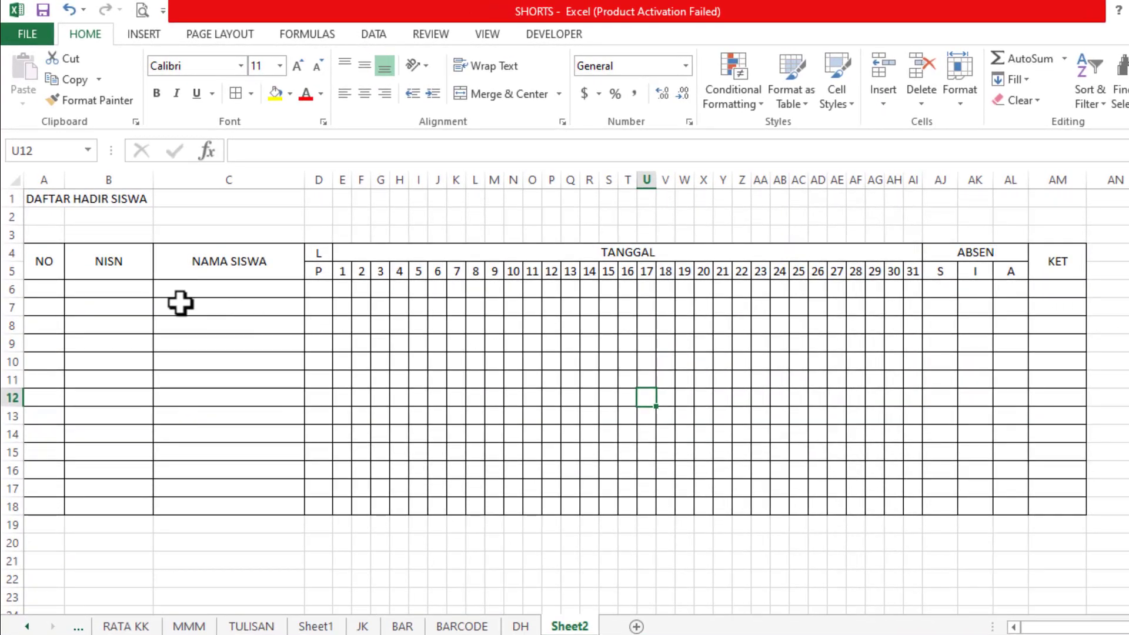
pyautogui.moveTo(21, 279); pyautogui.dragTo(21, 280)
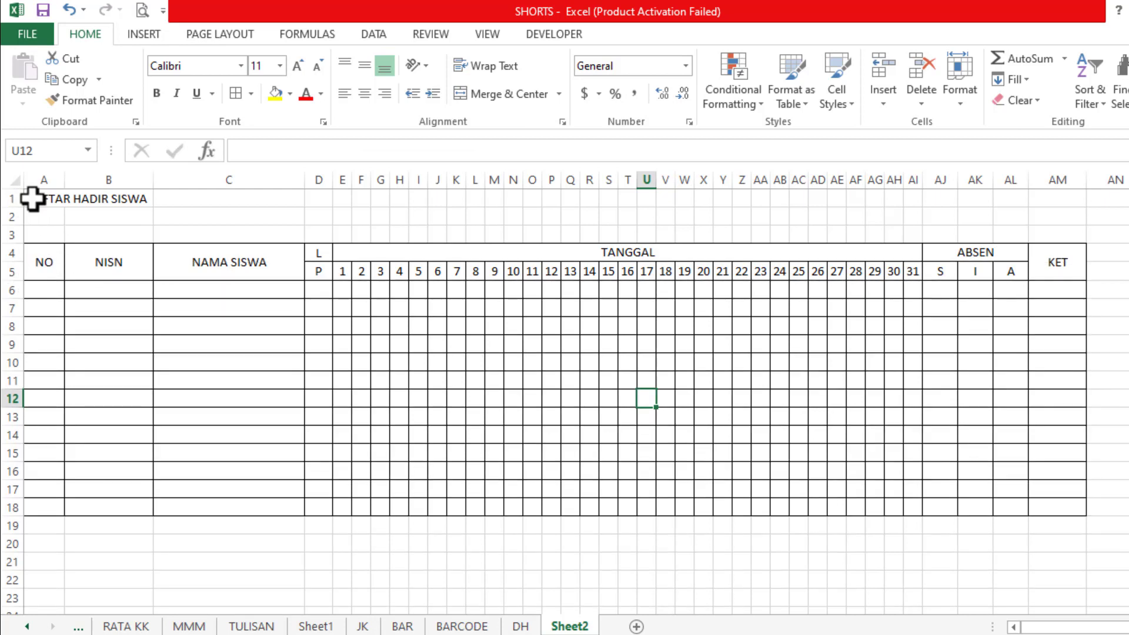
# Merge and centre the title across A1:AM1, enlarge it to size 16 and make it bold
pyautogui.moveTo(32, 199); pyautogui.dragTo(1084, 190)
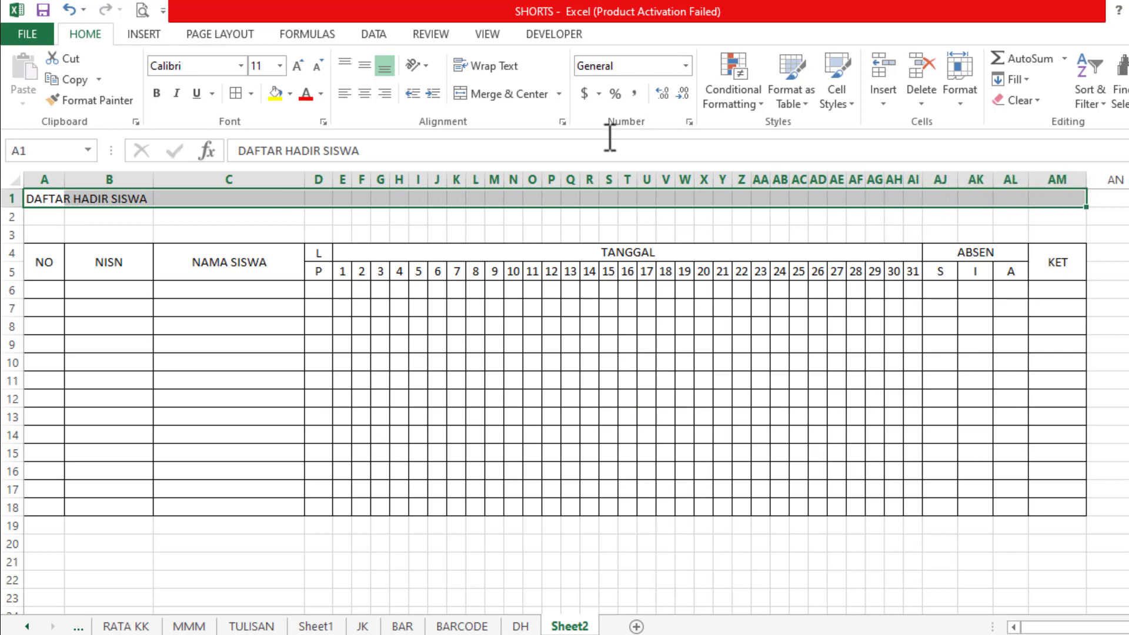
pyautogui.click(493, 94)
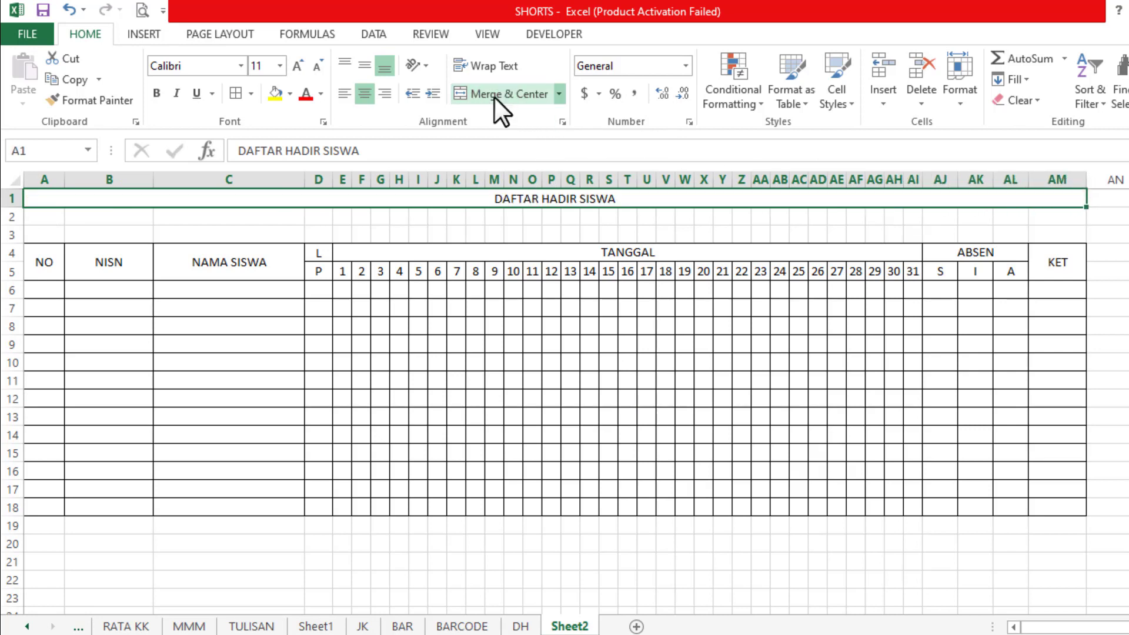
pyautogui.click(297, 66)
pyautogui.click(297, 66)
pyautogui.click(296, 66)
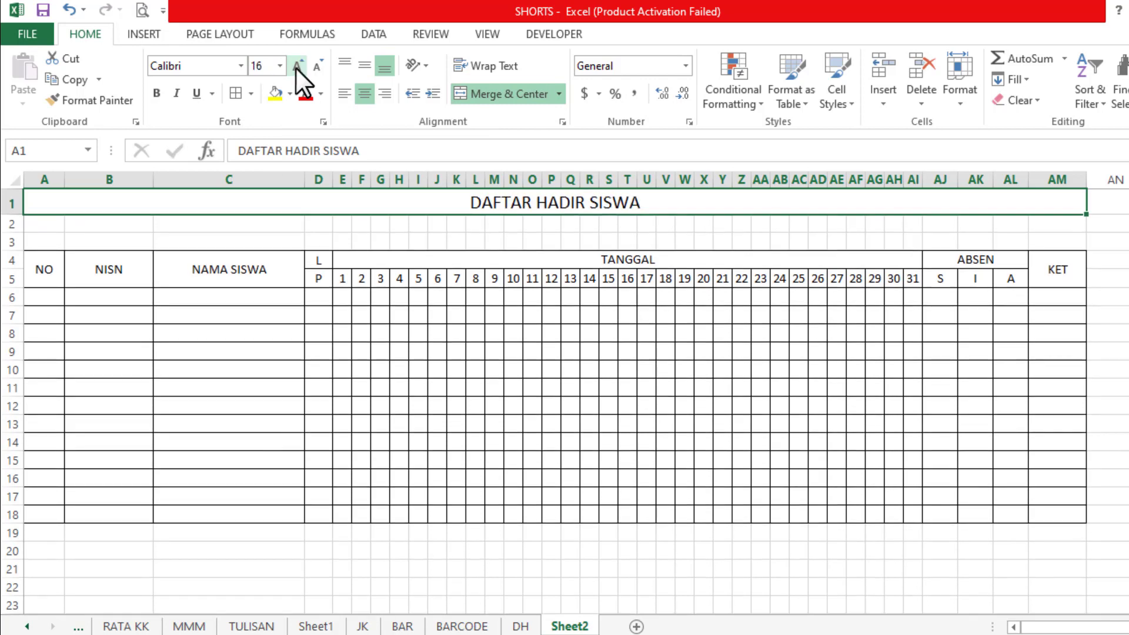
pyautogui.click(164, 93)
pyautogui.click(777, 457)
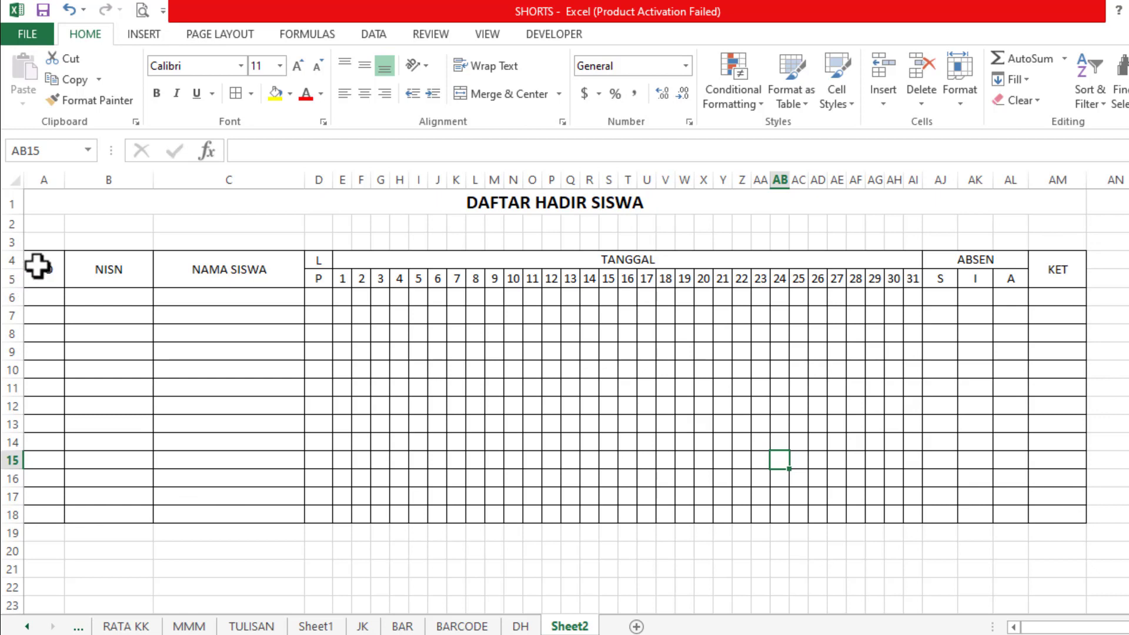
# Give A4:AM18 a double-line border on its top, right, bottom and left edges
pyautogui.moveTo(34, 256); pyautogui.dragTo(1020, 405)
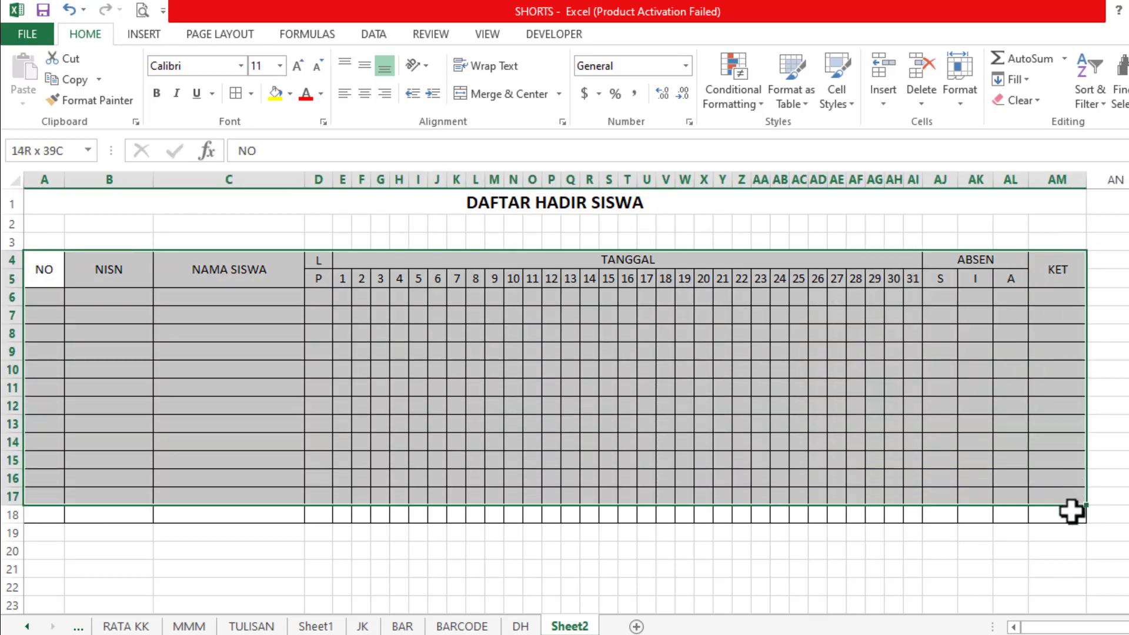
pyautogui.moveTo(1020, 405); pyautogui.dragTo(1070, 517)
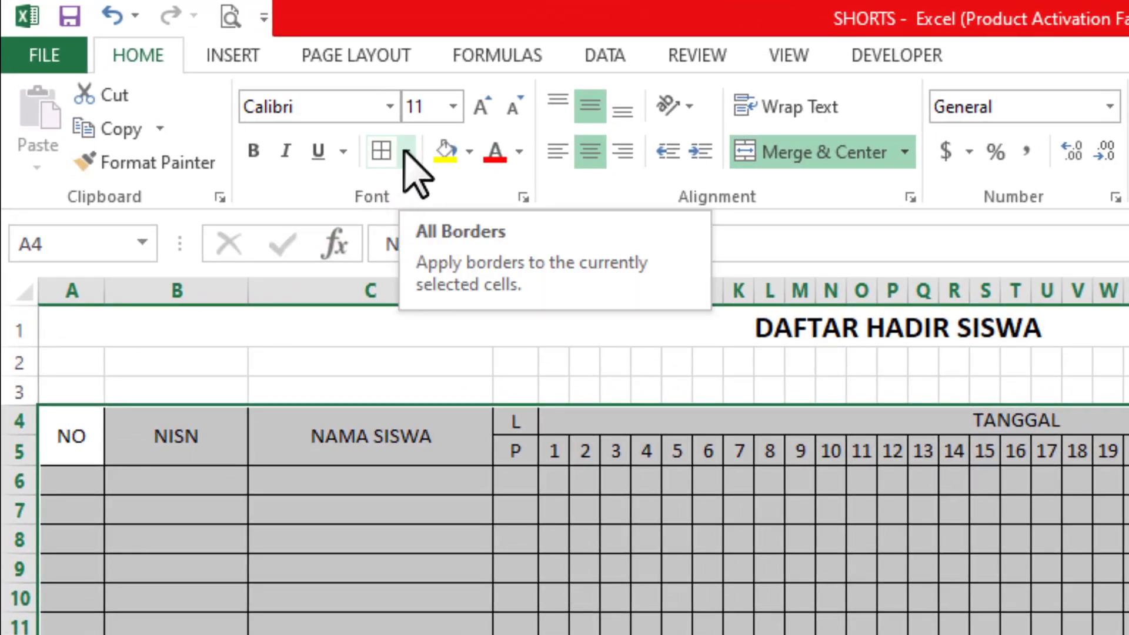
pyautogui.click(407, 153)
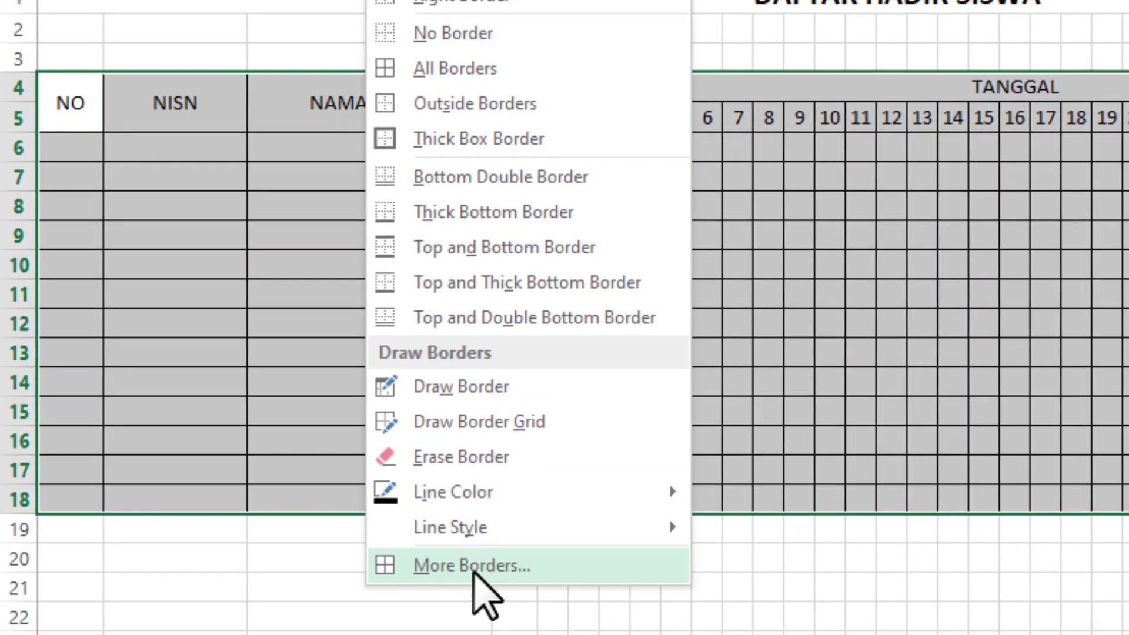
pyautogui.press('Escape')
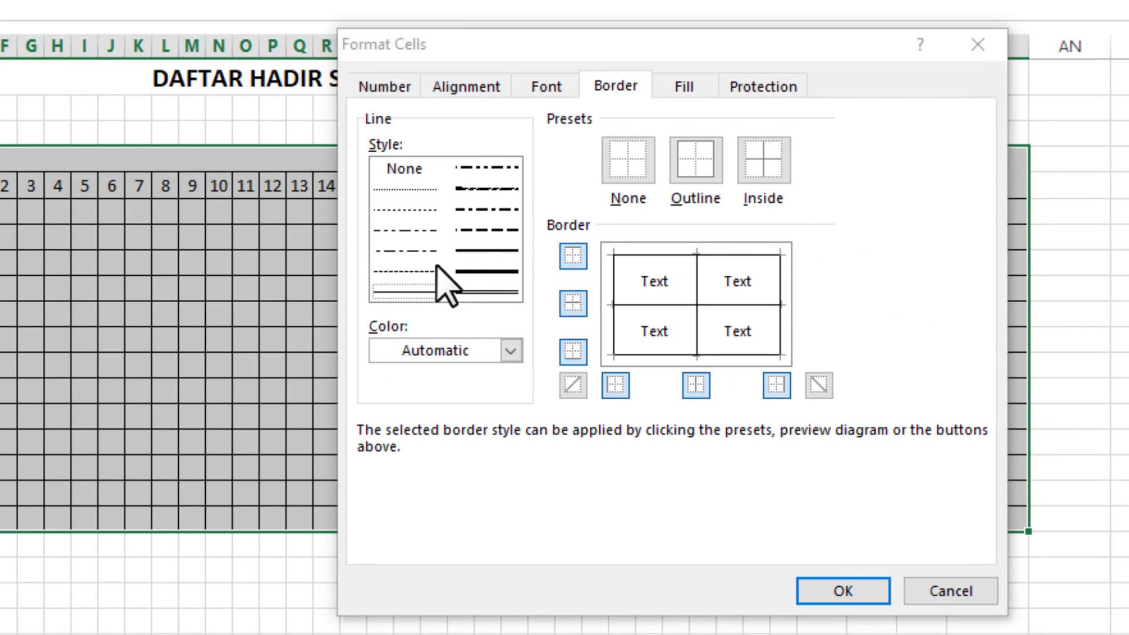
pyautogui.click(492, 292)
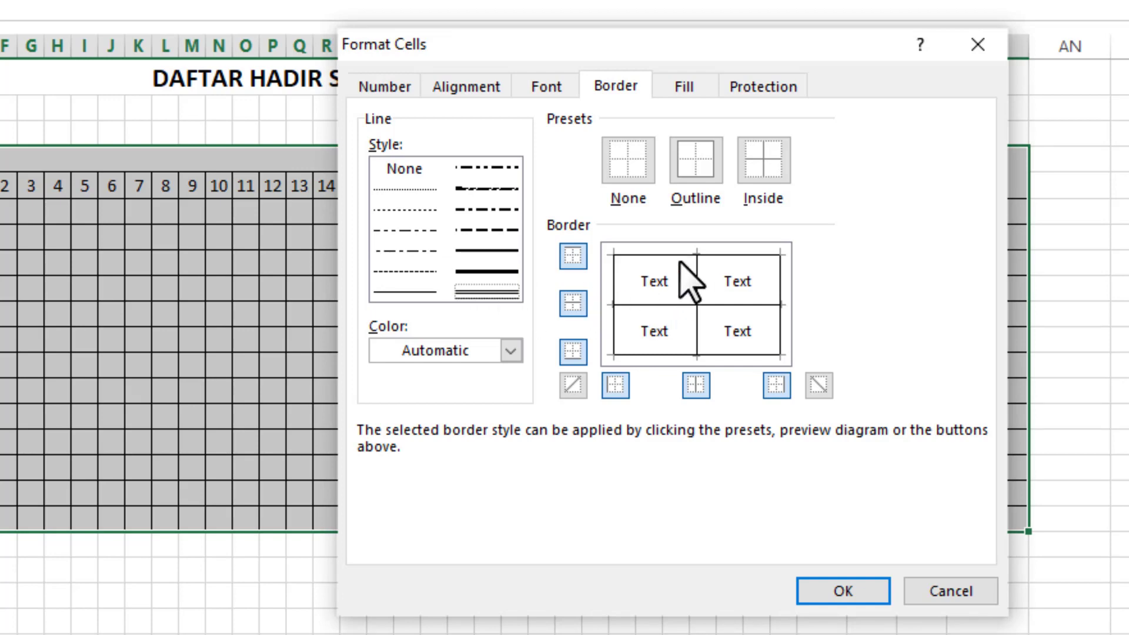
pyautogui.click(738, 258)
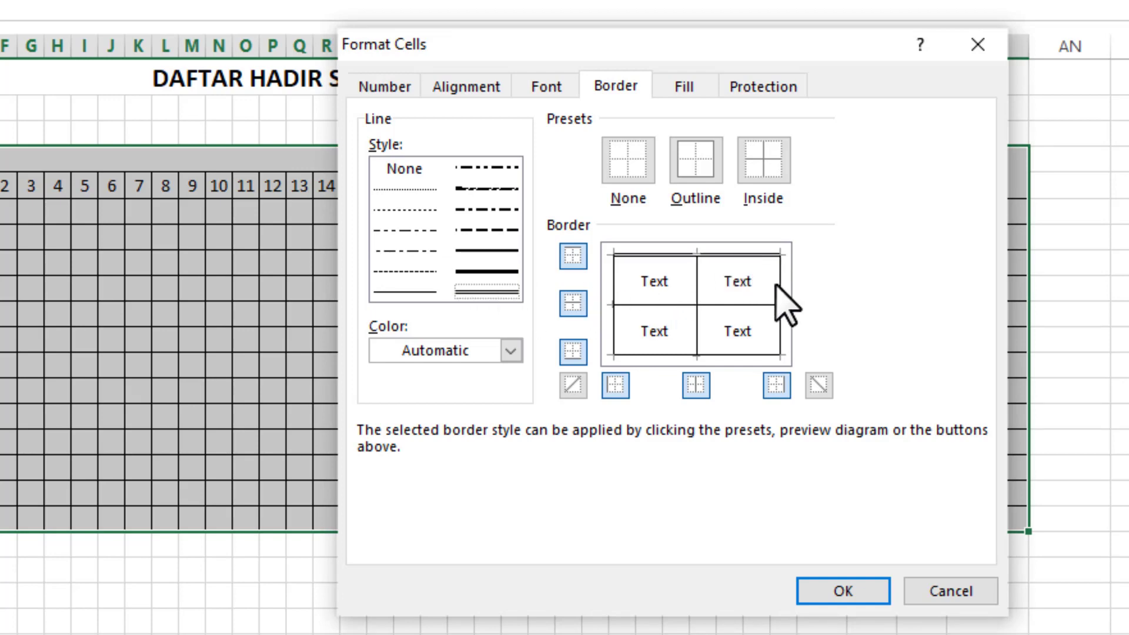
pyautogui.click(782, 303)
pyautogui.click(727, 353)
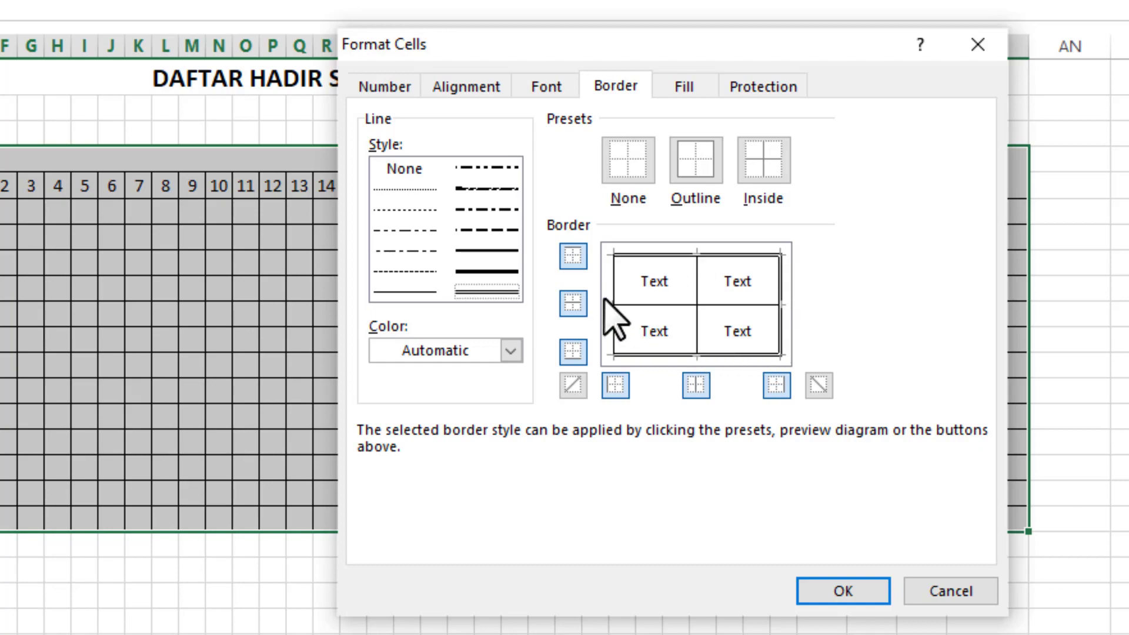
pyautogui.click(615, 314)
pyautogui.click(830, 589)
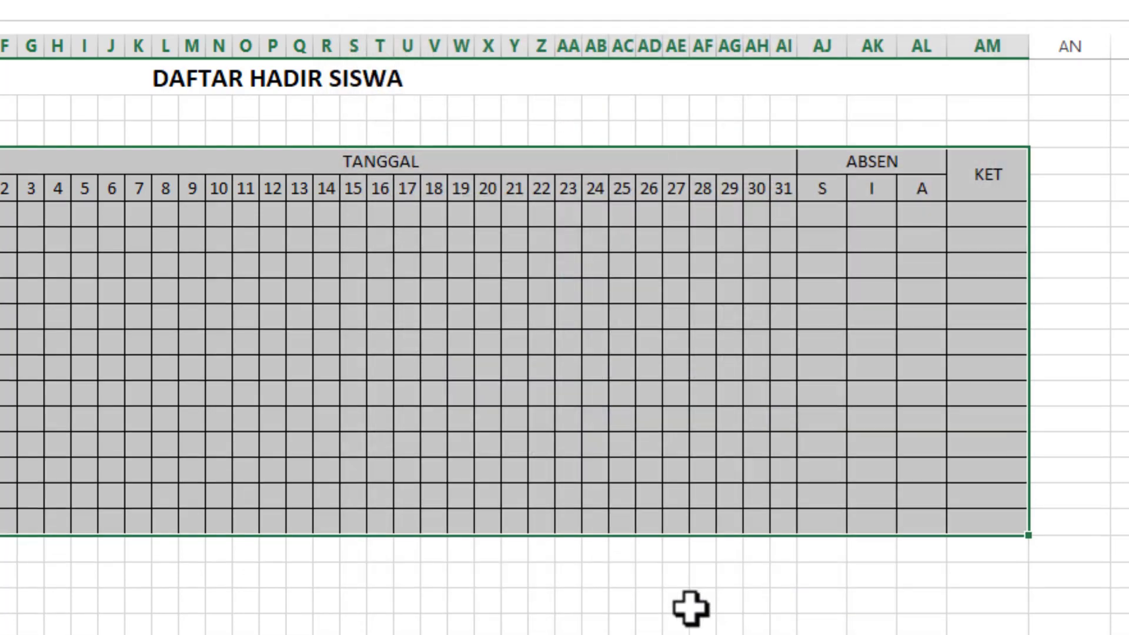
pyautogui.click(404, 308)
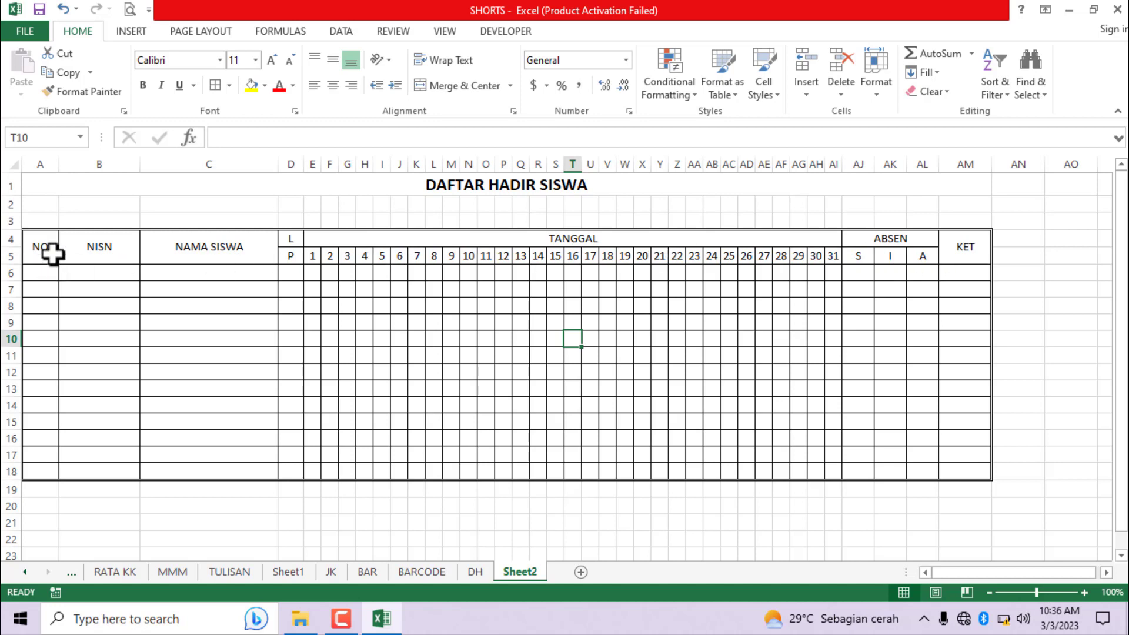
# Add a thick solid bottom border beneath header rows A4:AM5
pyautogui.moveTo(52, 254)
pyautogui.mouseDown()
pyautogui.moveTo(565, 262)
pyautogui.moveTo(965, 247)
pyautogui.mouseUp()
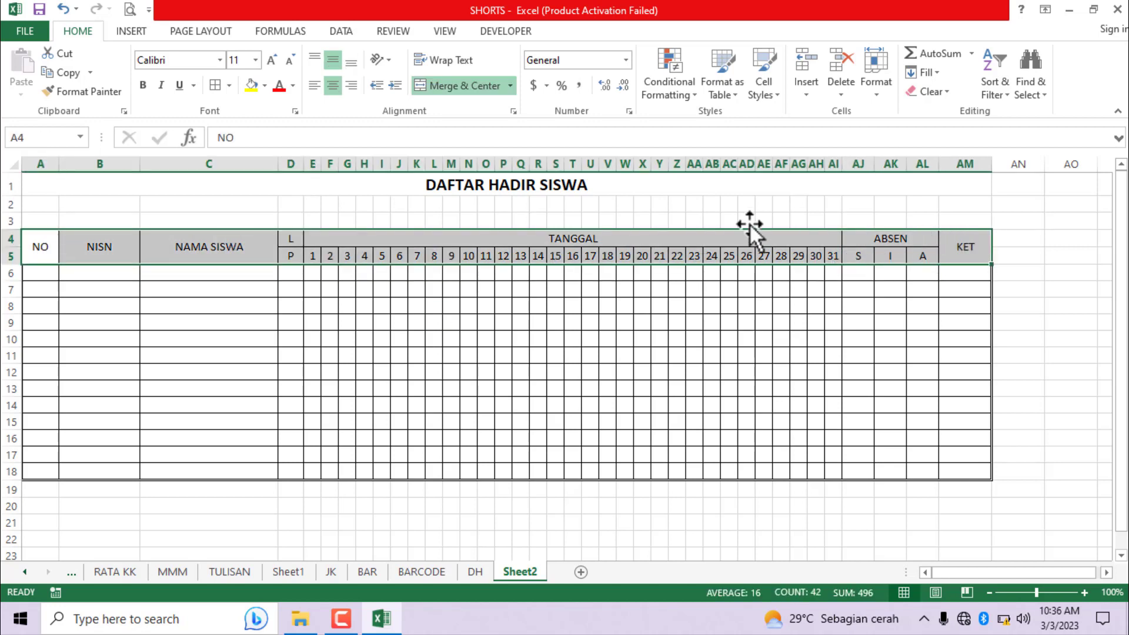
pyautogui.click(230, 85)
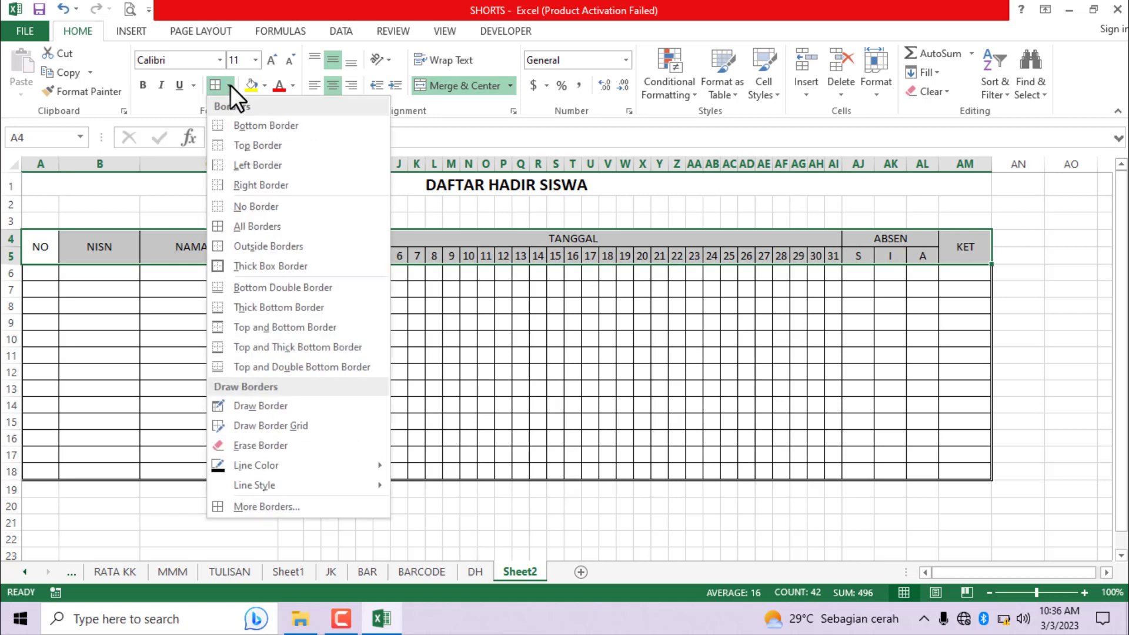
pyautogui.click(249, 505)
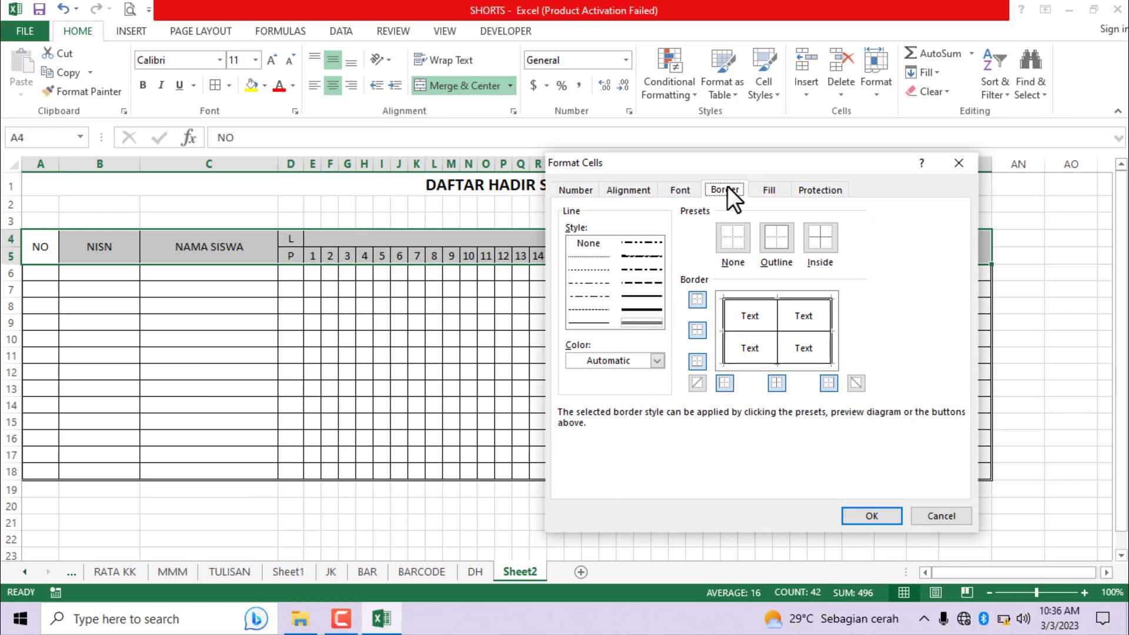
pyautogui.click(645, 297)
pyautogui.click(794, 364)
pyautogui.click(868, 518)
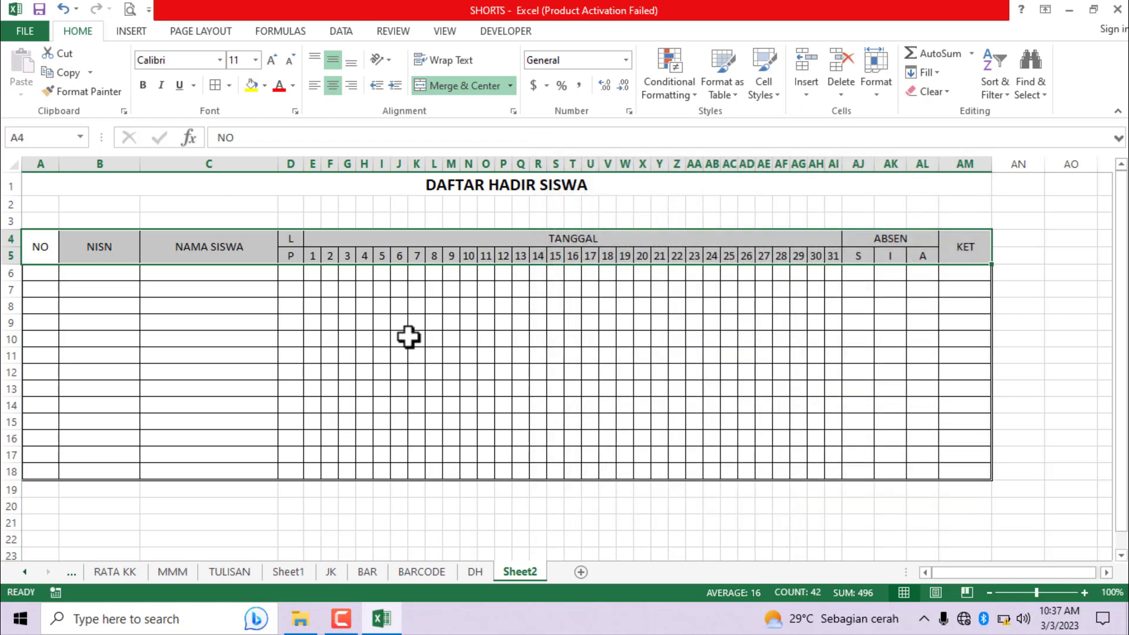
pyautogui.click(399, 338)
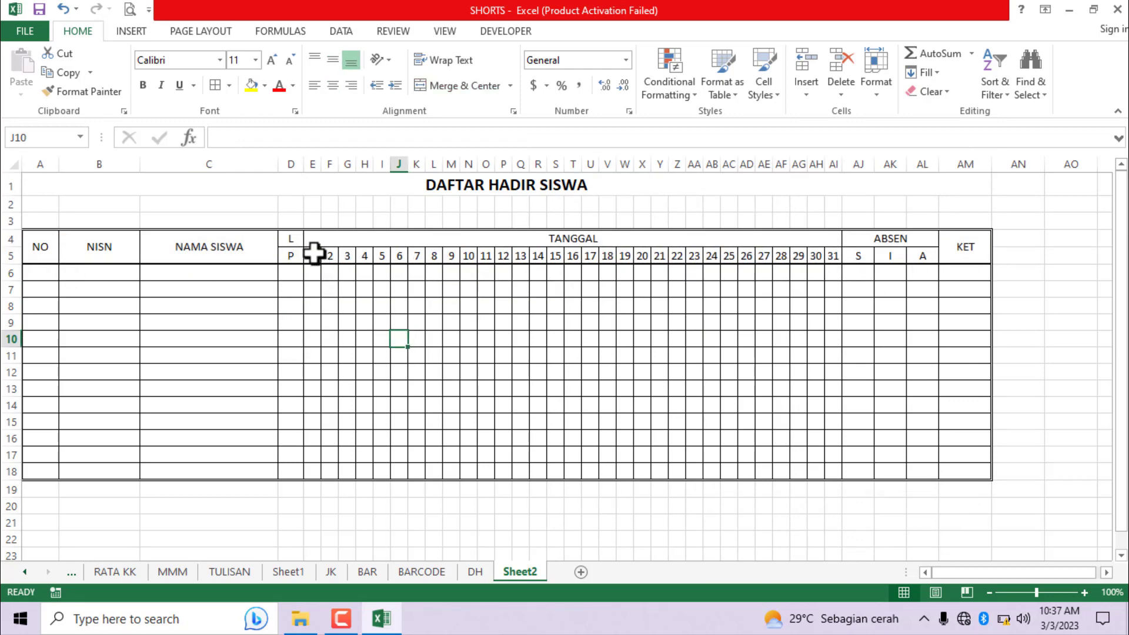
# Reduce the date numbers 1–31 in E5:AI5 to font size 9
pyautogui.moveTo(312, 255); pyautogui.dragTo(833, 256)
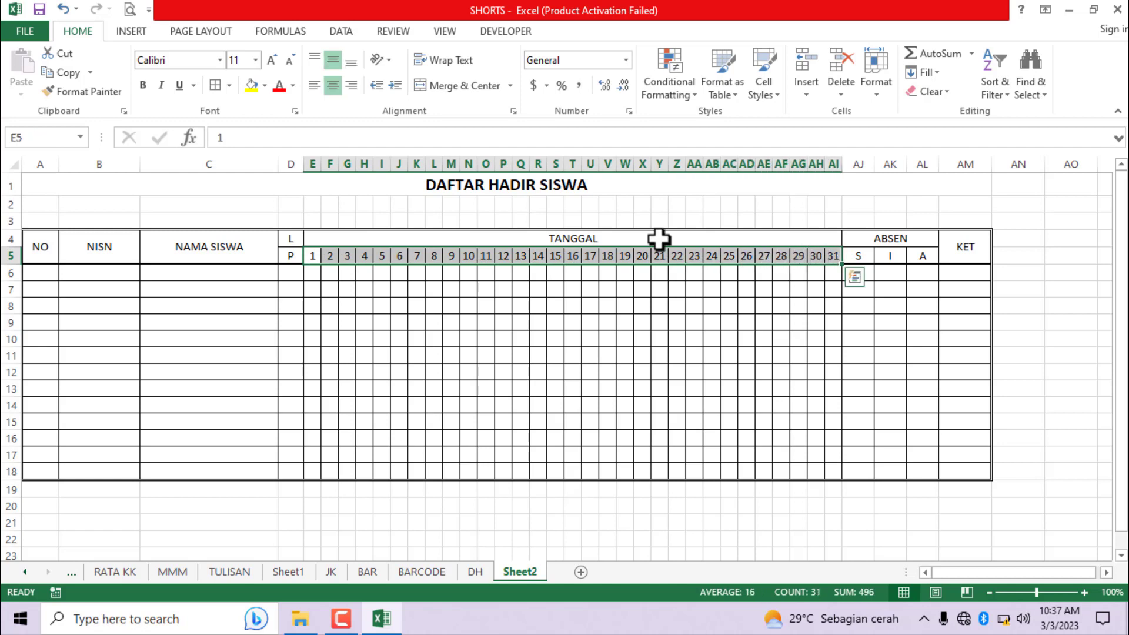
pyautogui.doubleClick(292, 56)
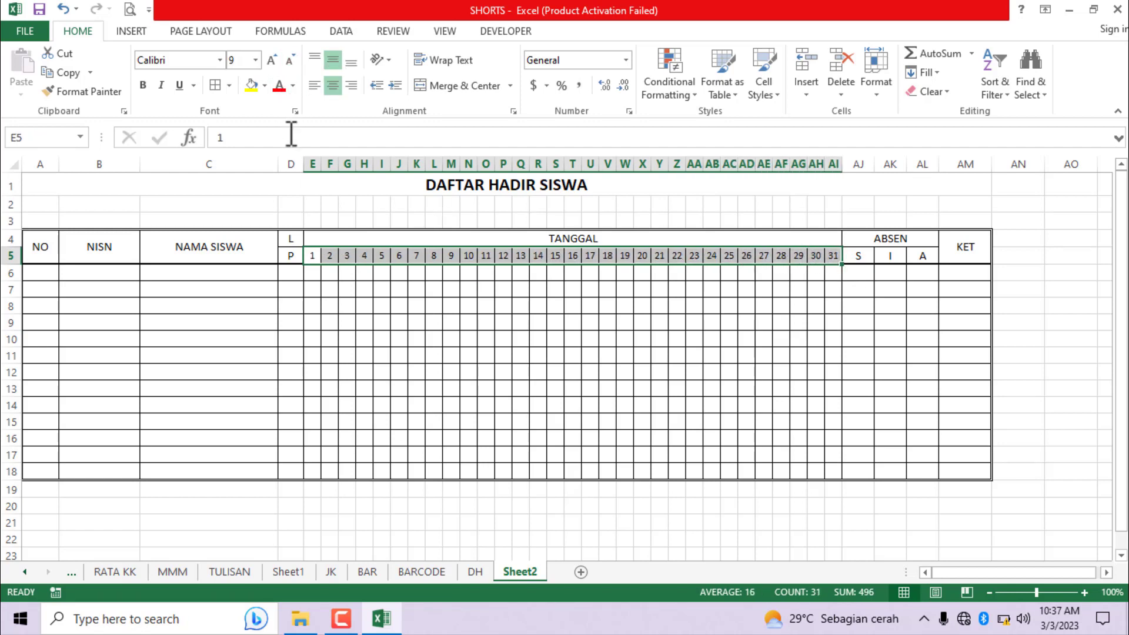
pyautogui.click(517, 335)
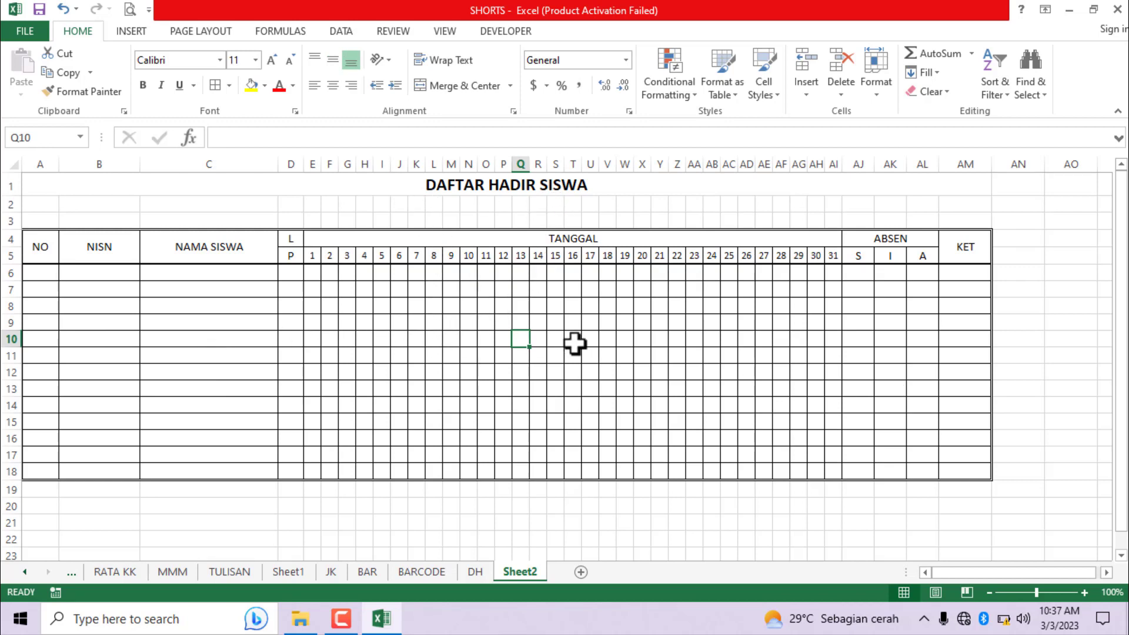
# Select several cells around the finished attendance table
pyautogui.click(99, 273)
pyautogui.click(26, 271)
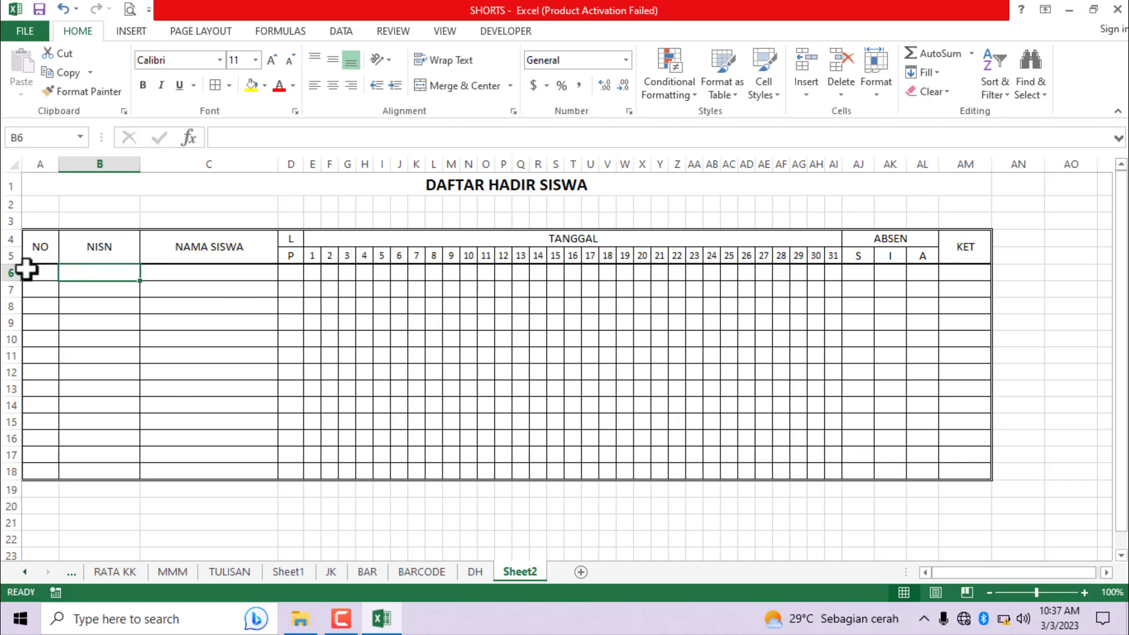
pyautogui.click(213, 275)
pyautogui.click(197, 340)
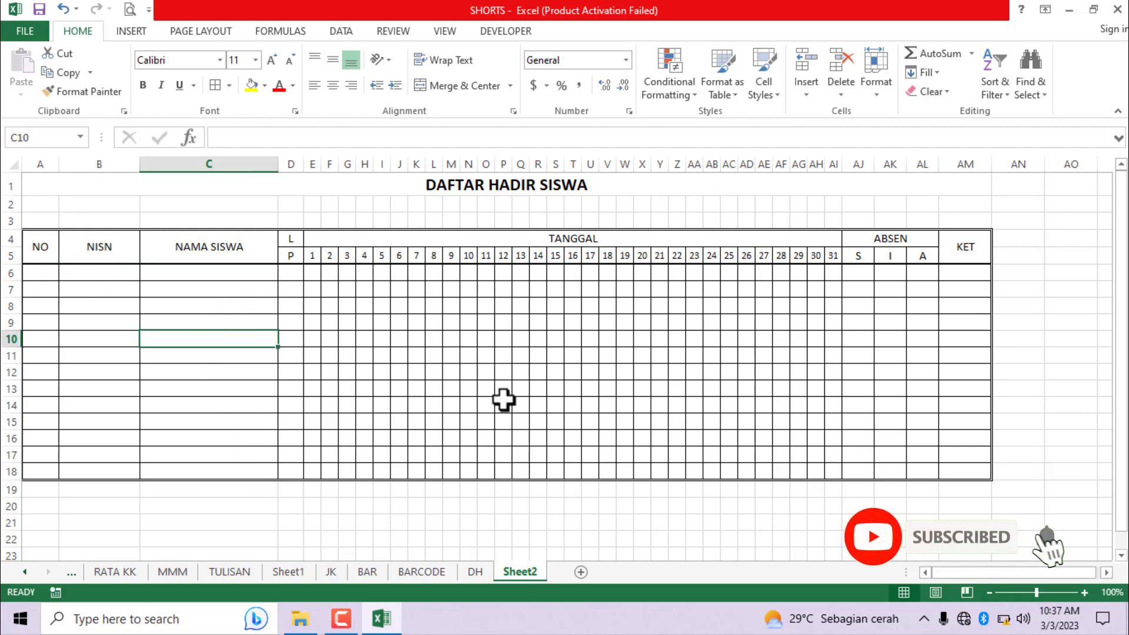
pyautogui.click(499, 391)
pyautogui.click(468, 471)
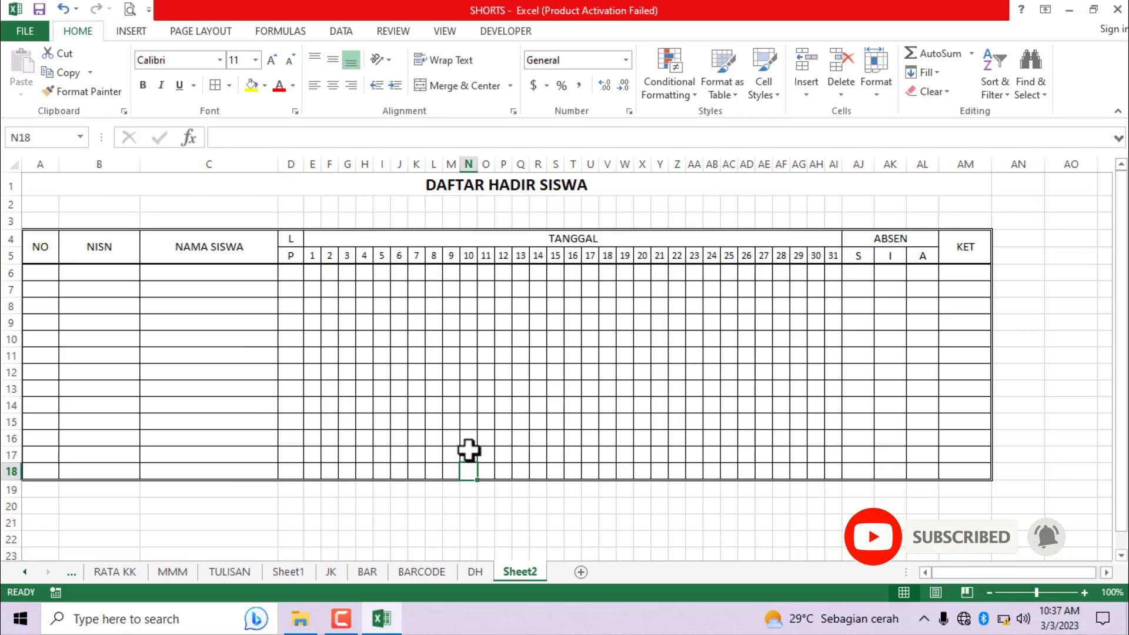